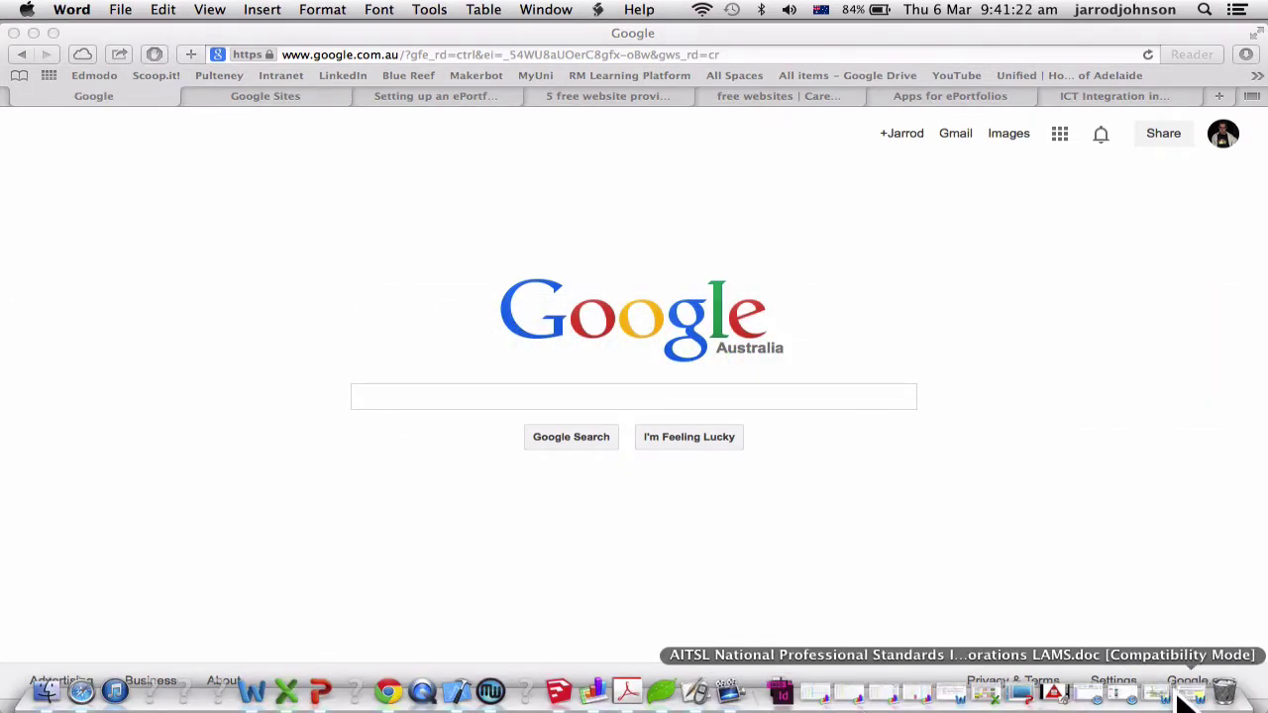
# Step: Bring Word to the front and restore the AITSL Graduate Recognition eCertificate 2013 document
pyautogui.click(1185, 701)
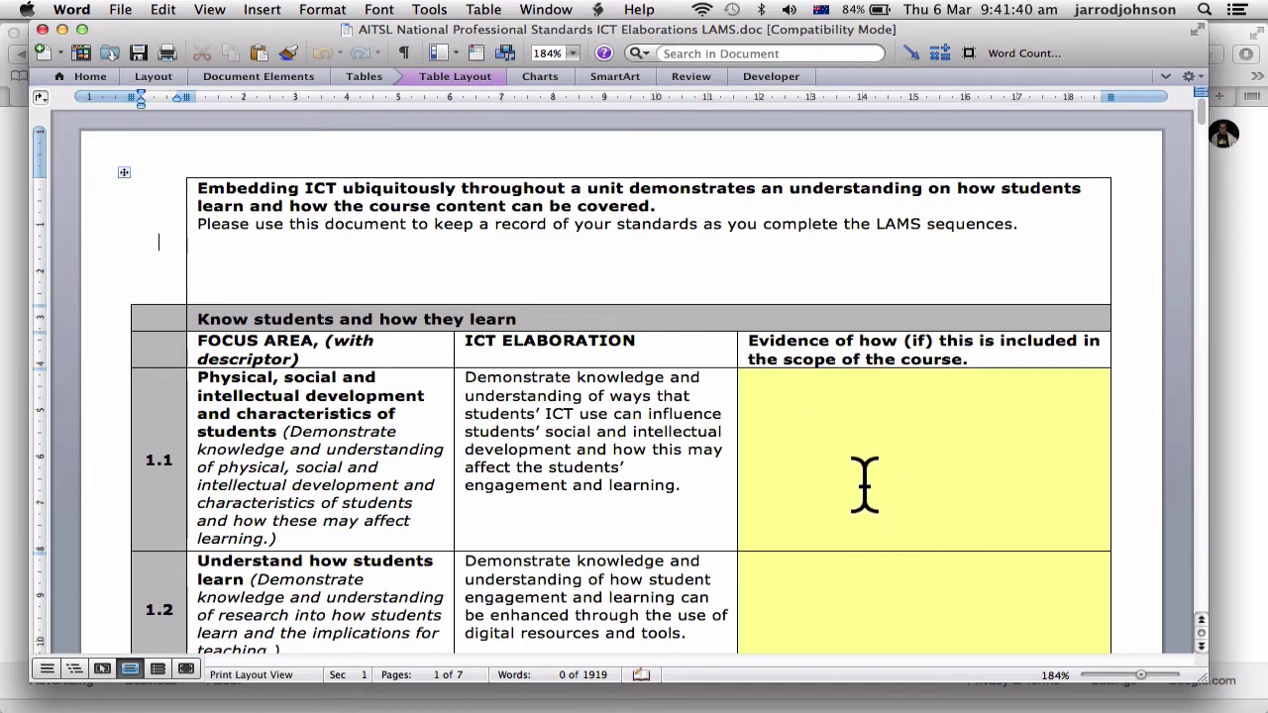
pyautogui.press('super+Tab')
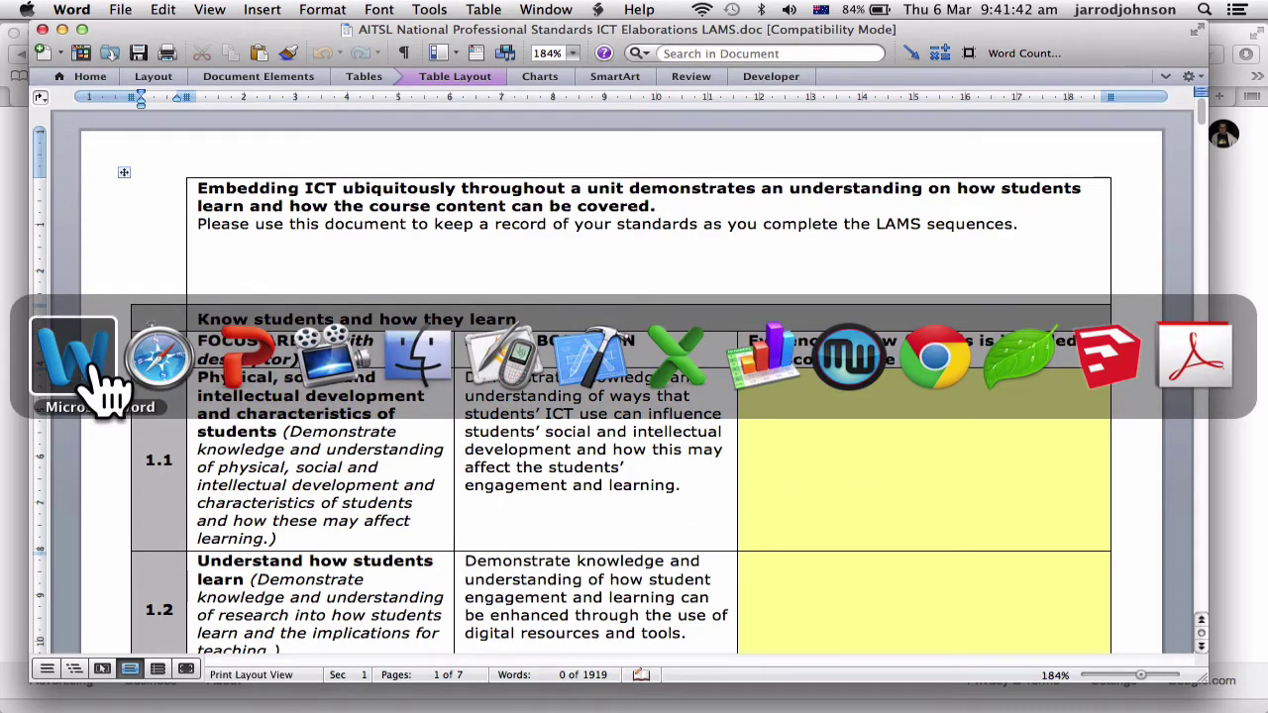
pyautogui.click(99, 382)
pyautogui.click(1197, 696)
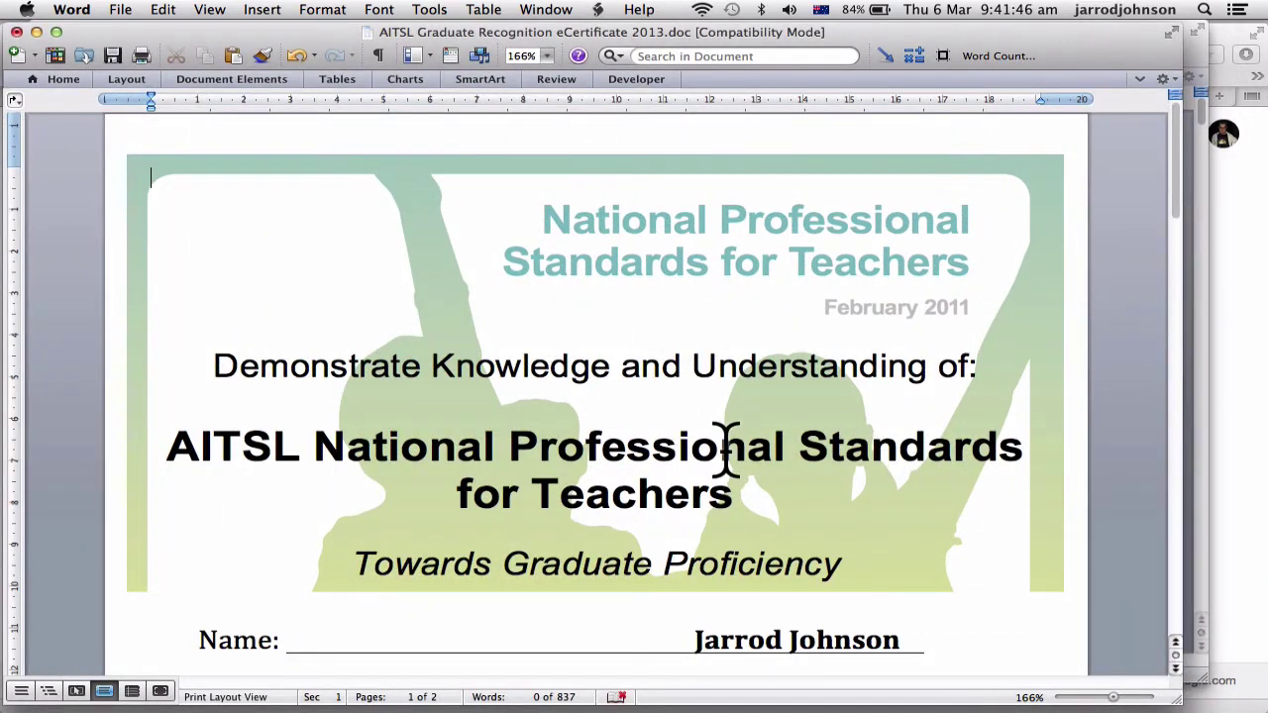
# Step: On page 2, change the Standard 1 rating for 1.1 from 5 to 4, then review the rating tables
pyautogui.scroll(-1, 724, 446)
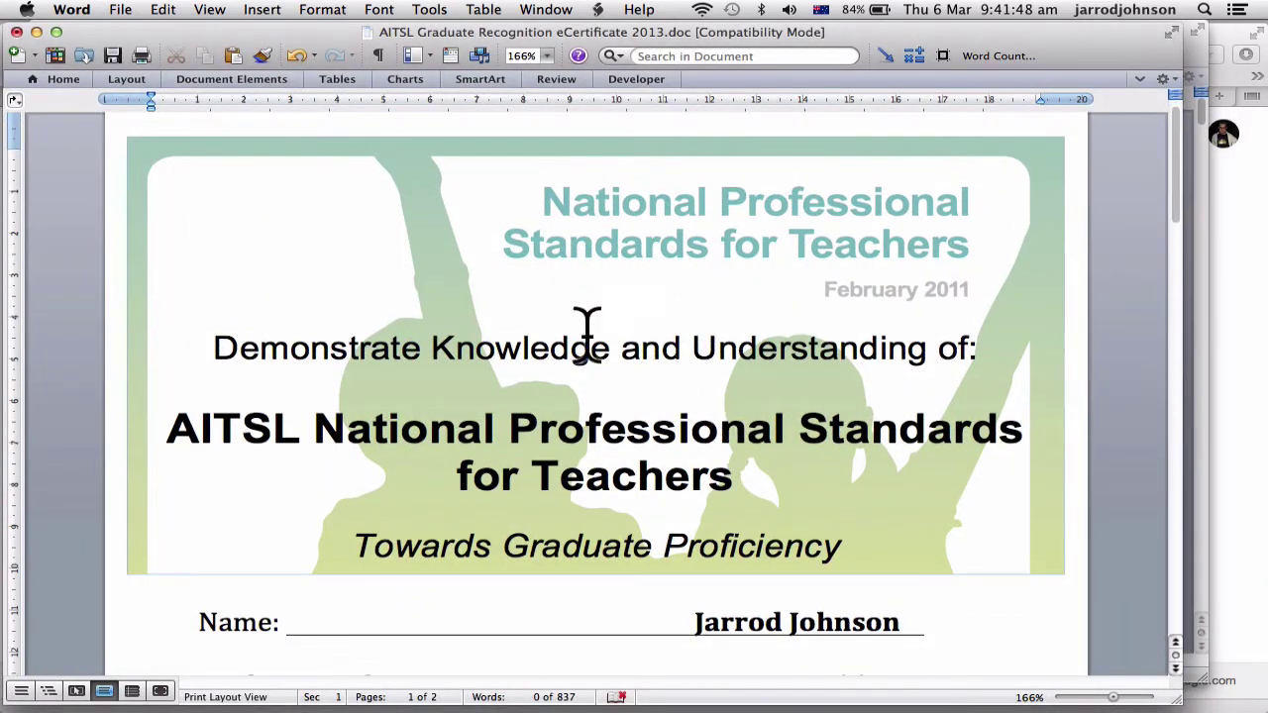
pyautogui.scroll(-2, 724, 433)
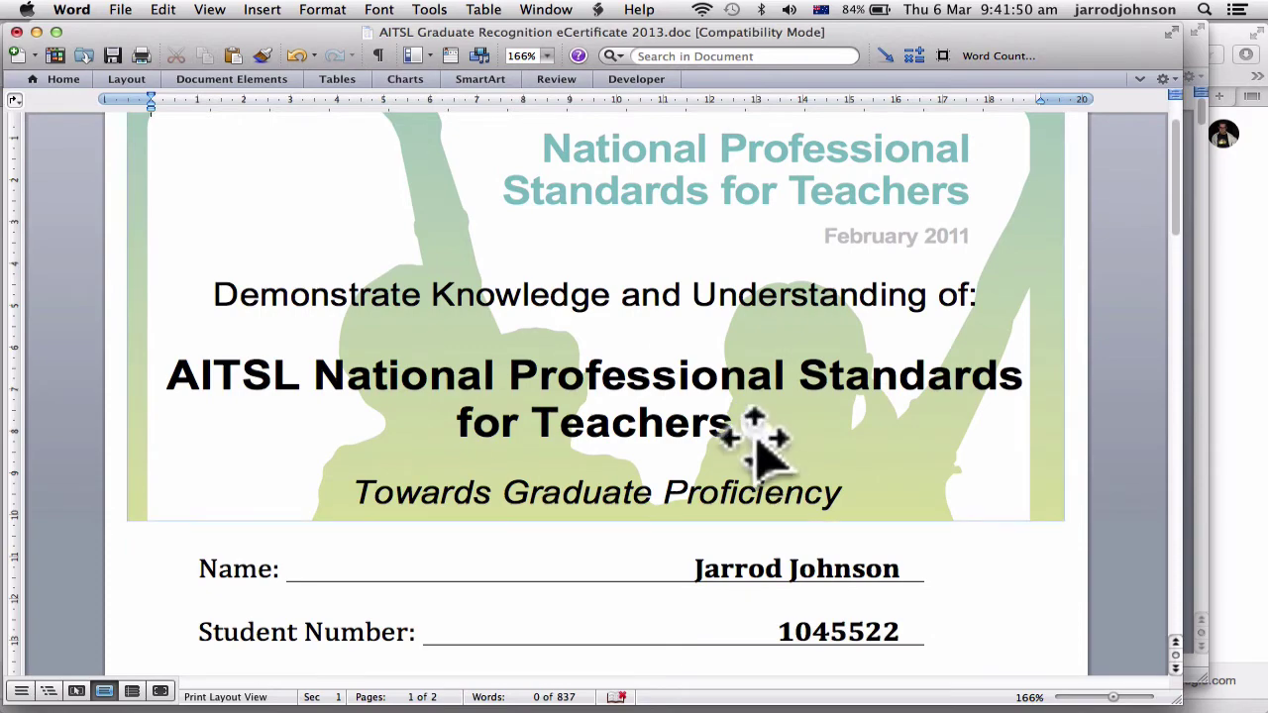
pyautogui.scroll(-8, 763, 446)
pyautogui.scroll(-20, 767, 451)
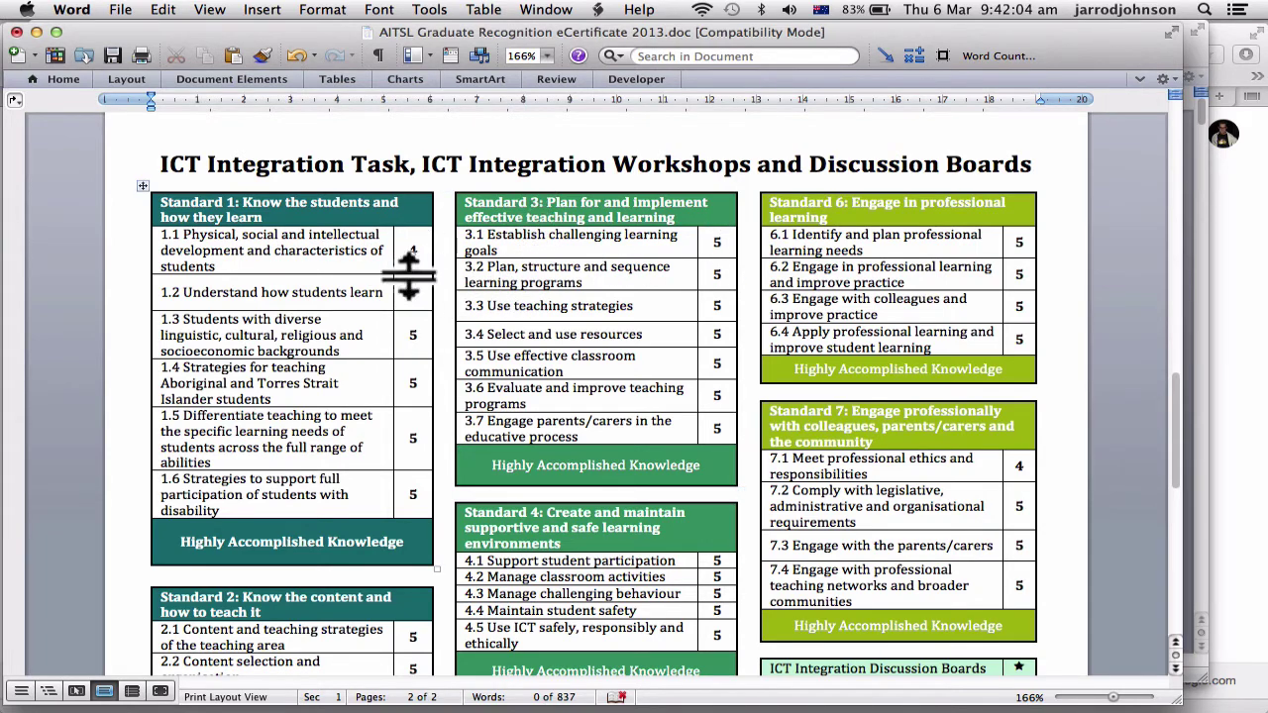
pyautogui.doubleClick(412, 250)
pyautogui.write('4')
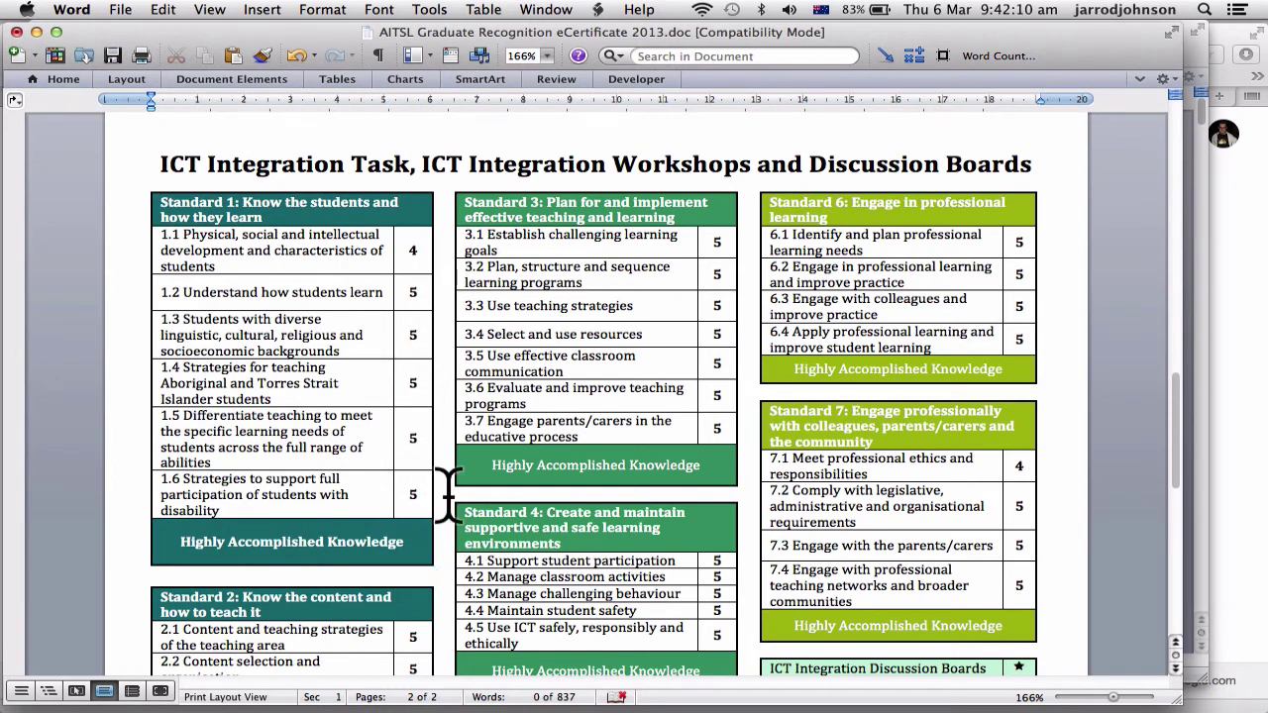
pyautogui.scroll(-5, 448, 493)
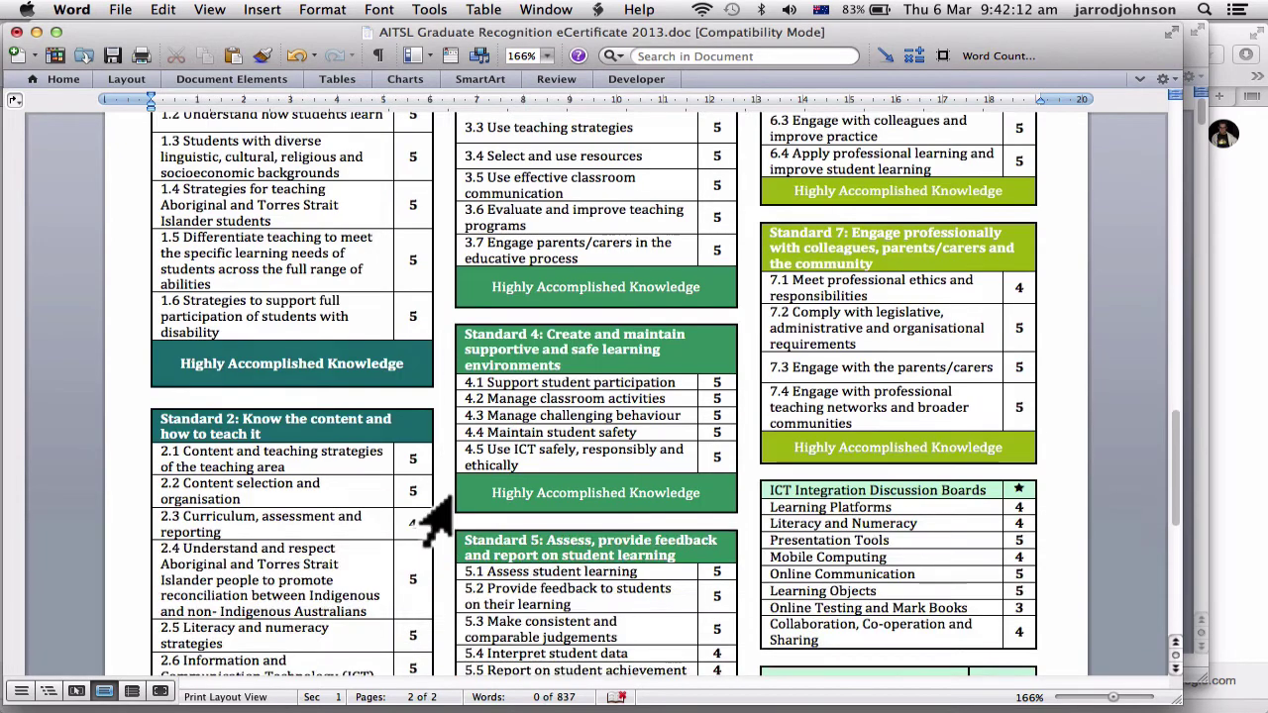
pyautogui.scroll(4, 439, 492)
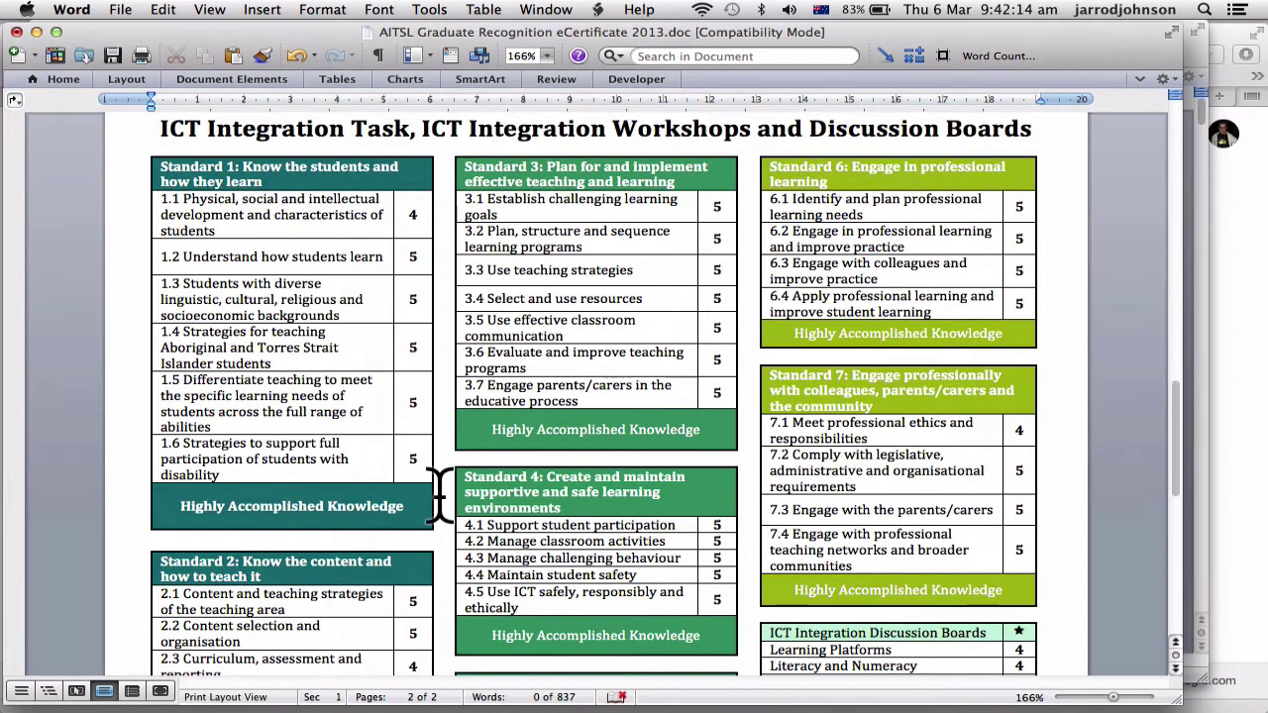
pyautogui.scroll(1, 439, 492)
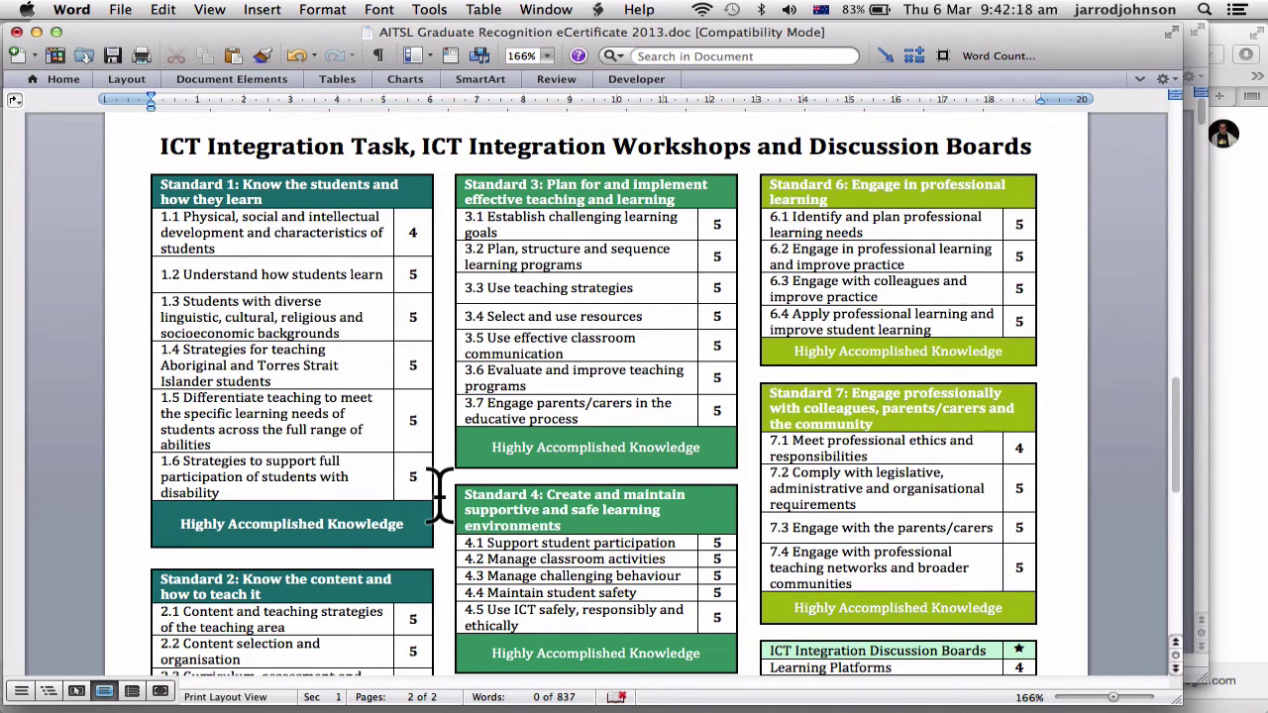
pyautogui.scroll(-11, 439, 492)
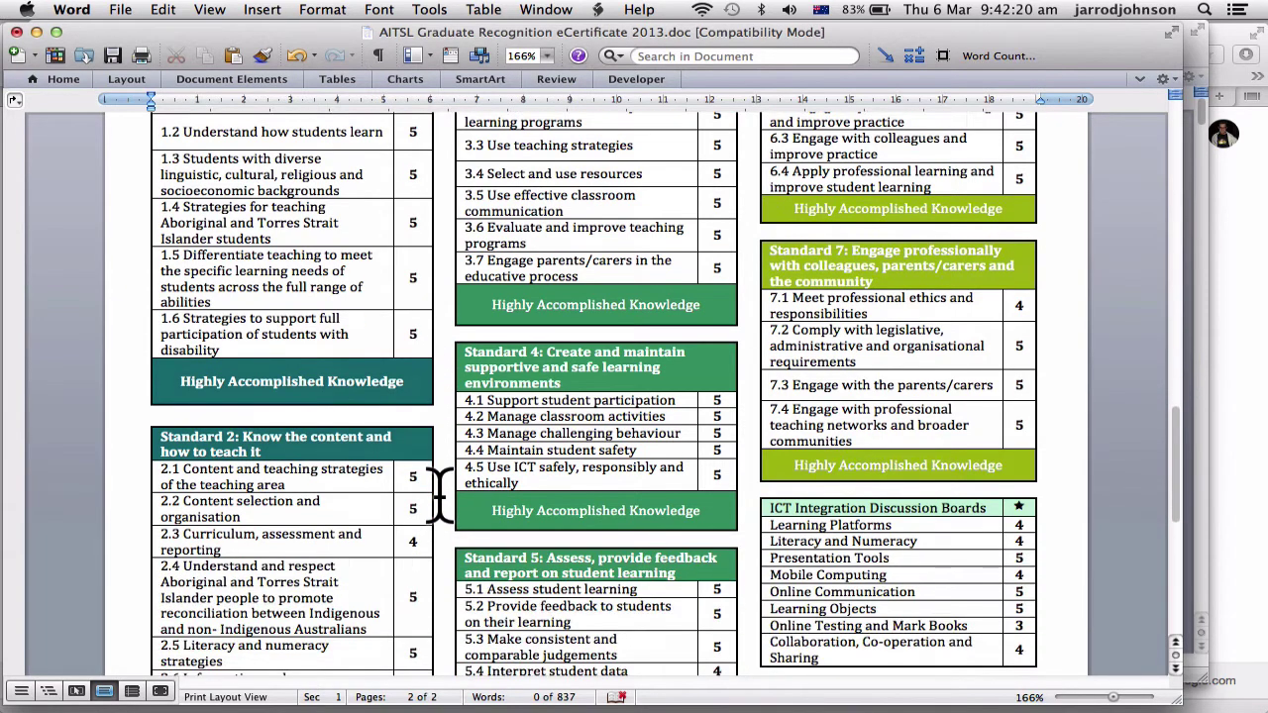
pyautogui.scroll(-8, 438, 492)
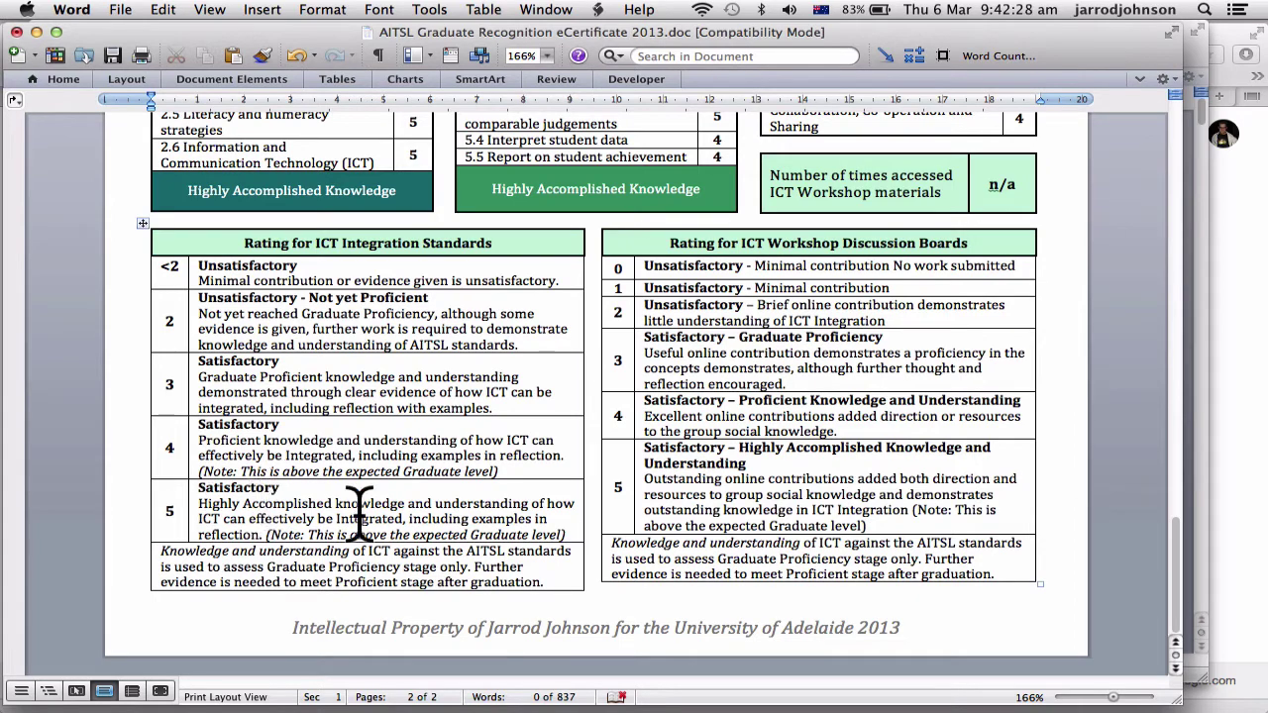
pyautogui.scroll(10, 466, 474)
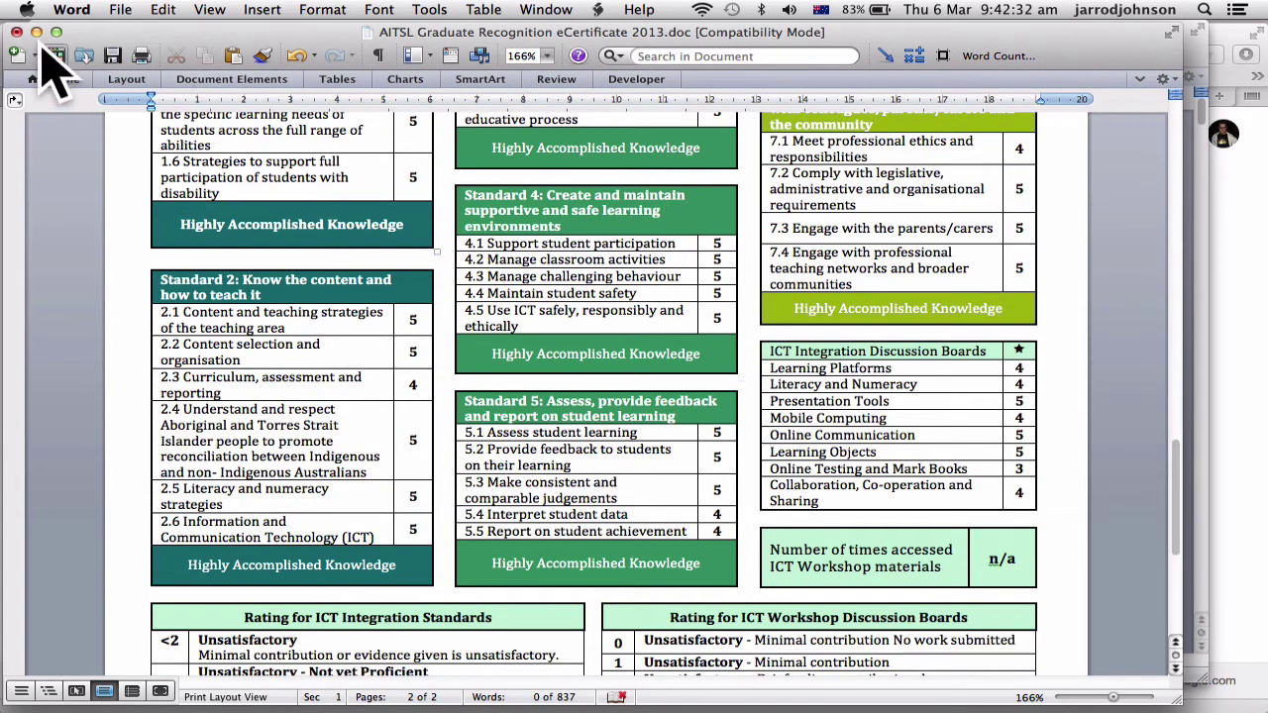
# Step: Close the eCertificate, put away the other Word document, and return to Safari
pyautogui.click(16, 32)
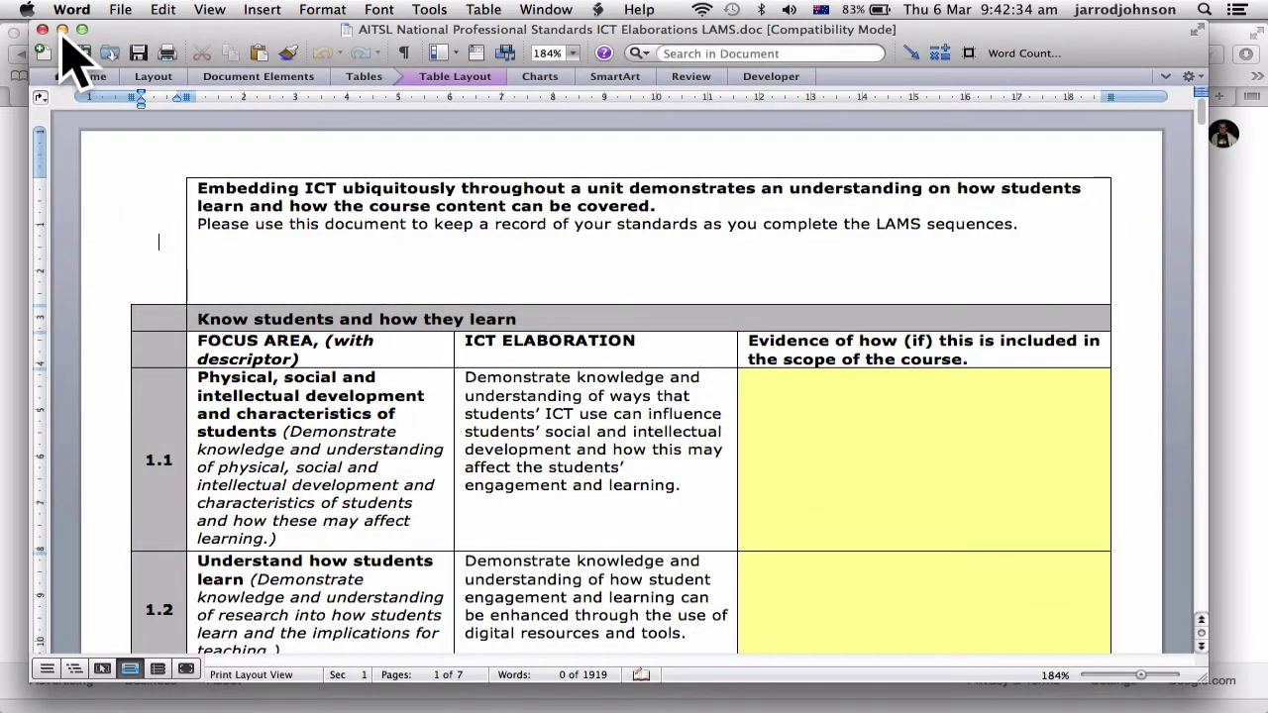
pyautogui.click(63, 31)
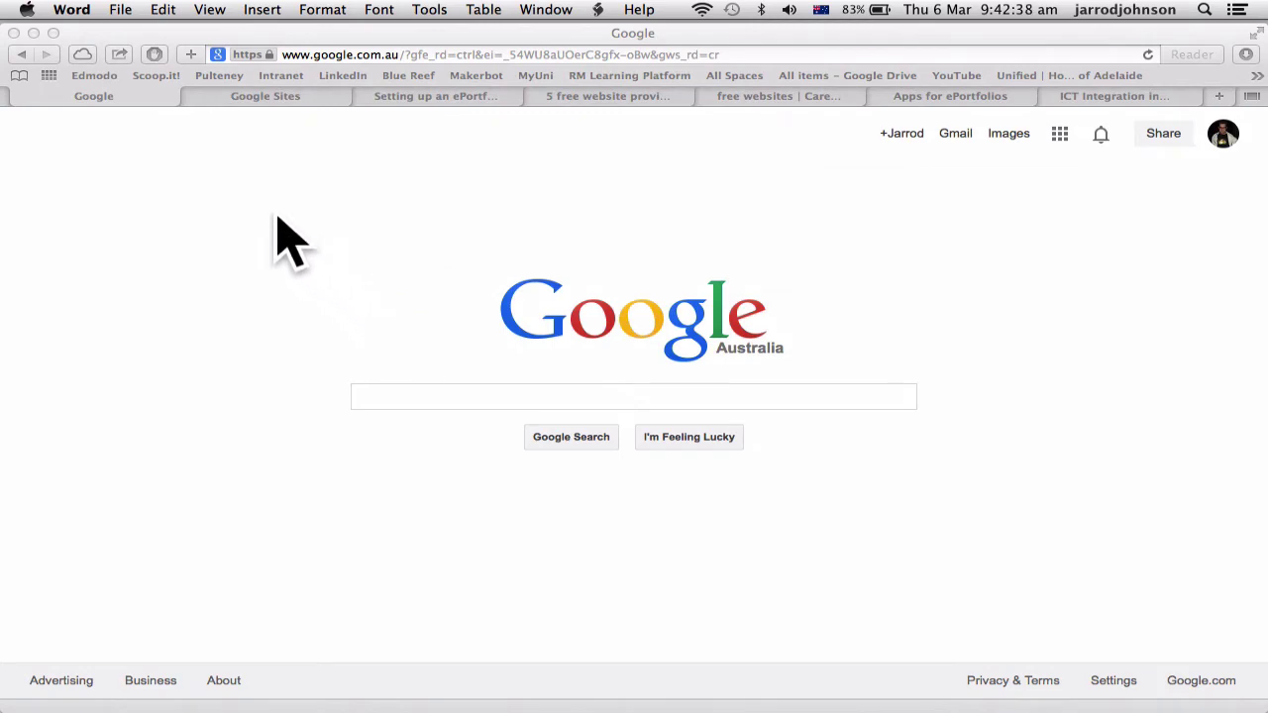
pyautogui.click(262, 222)
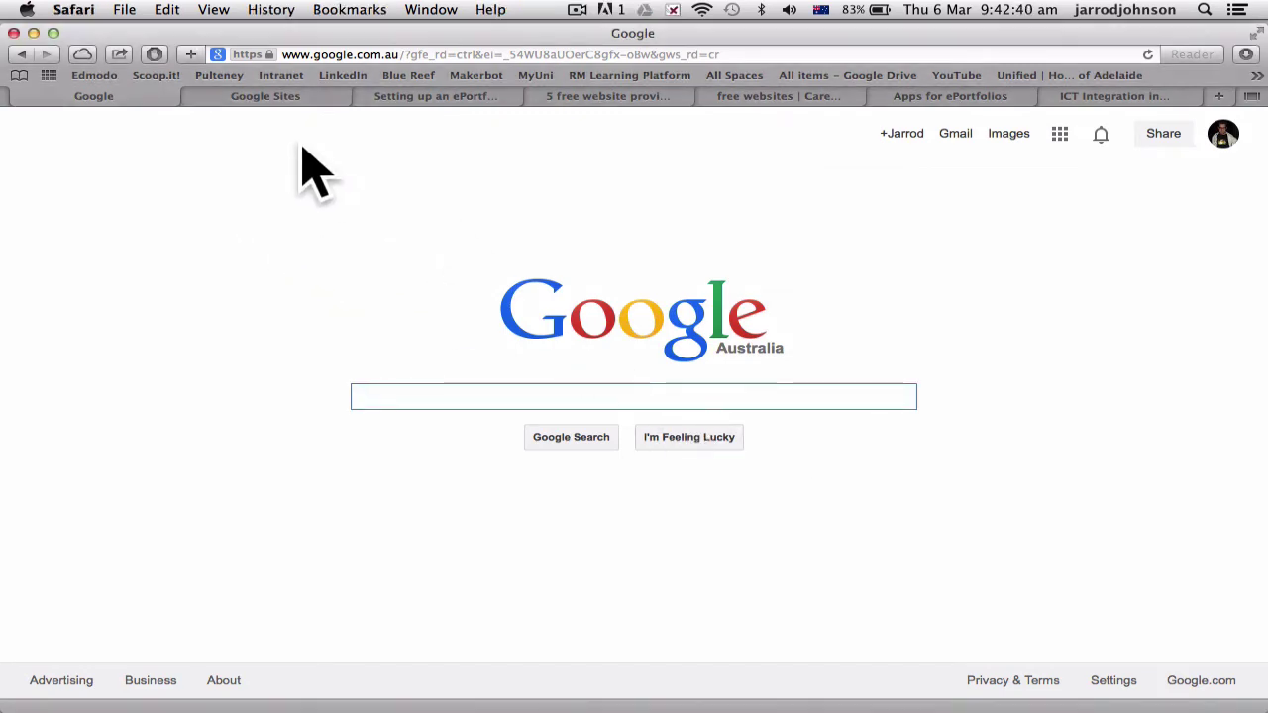
# Step: Browse the '5 free website providers' page and Goshen College's free ePortfolio websites page
pyautogui.click(652, 96)
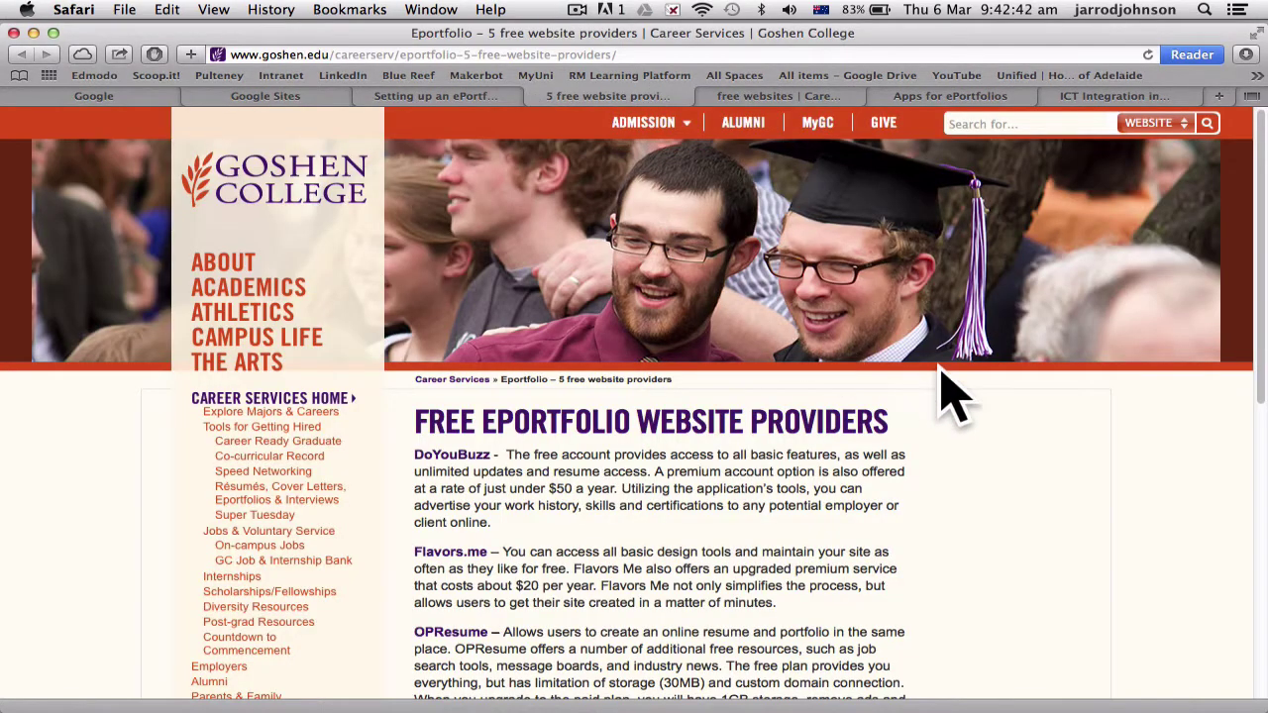
pyautogui.scroll(-5, 651, 509)
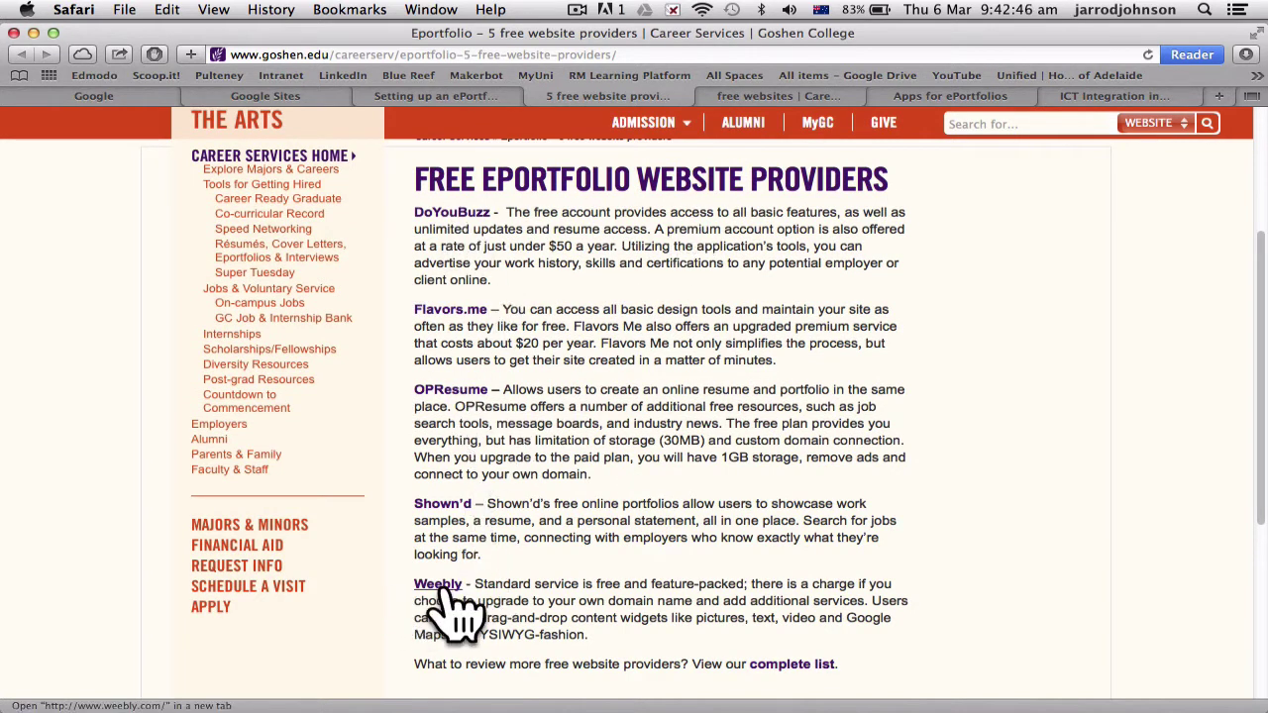
pyautogui.click(761, 93)
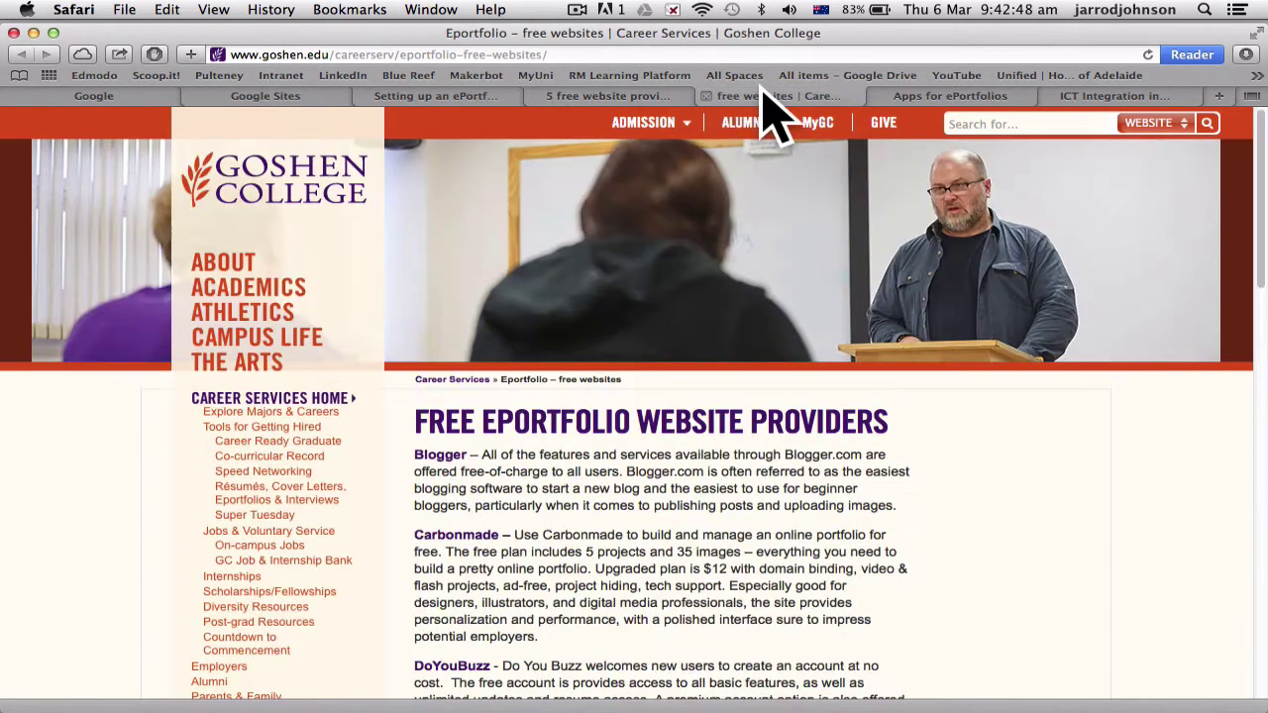
pyautogui.scroll(-6, 679, 453)
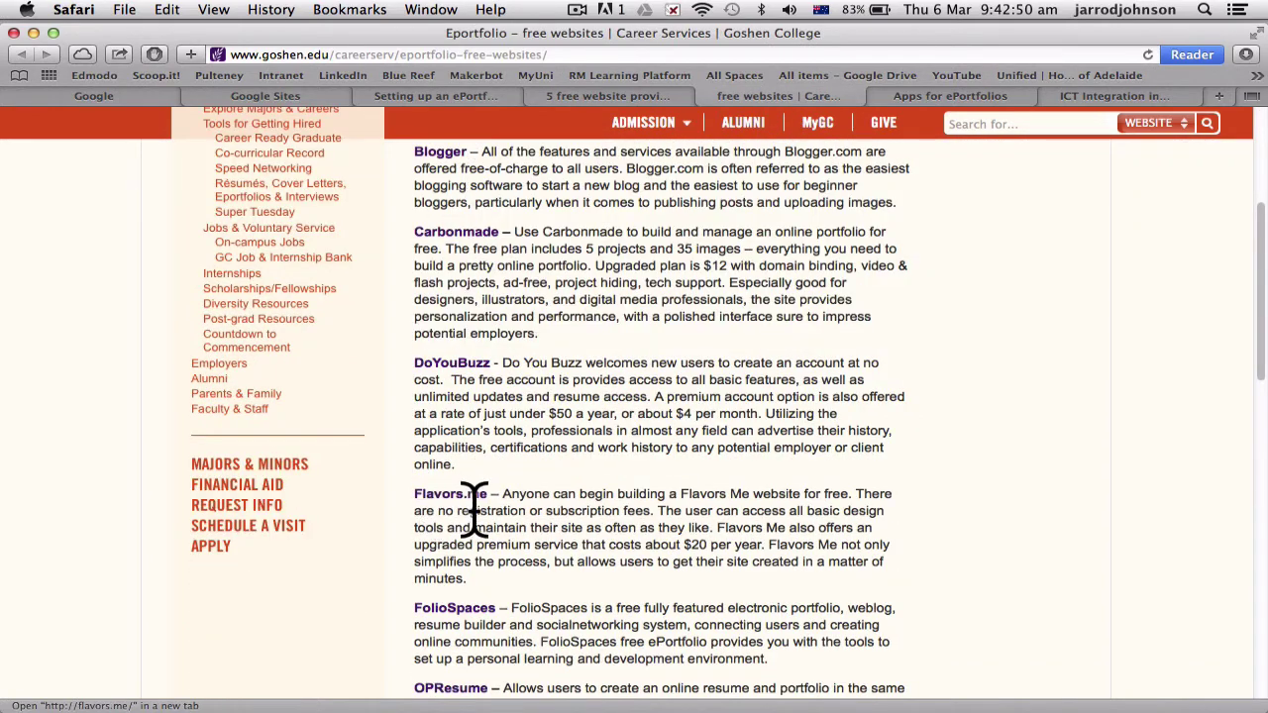
pyautogui.scroll(-4, 495, 505)
pyautogui.scroll(-5, 535, 535)
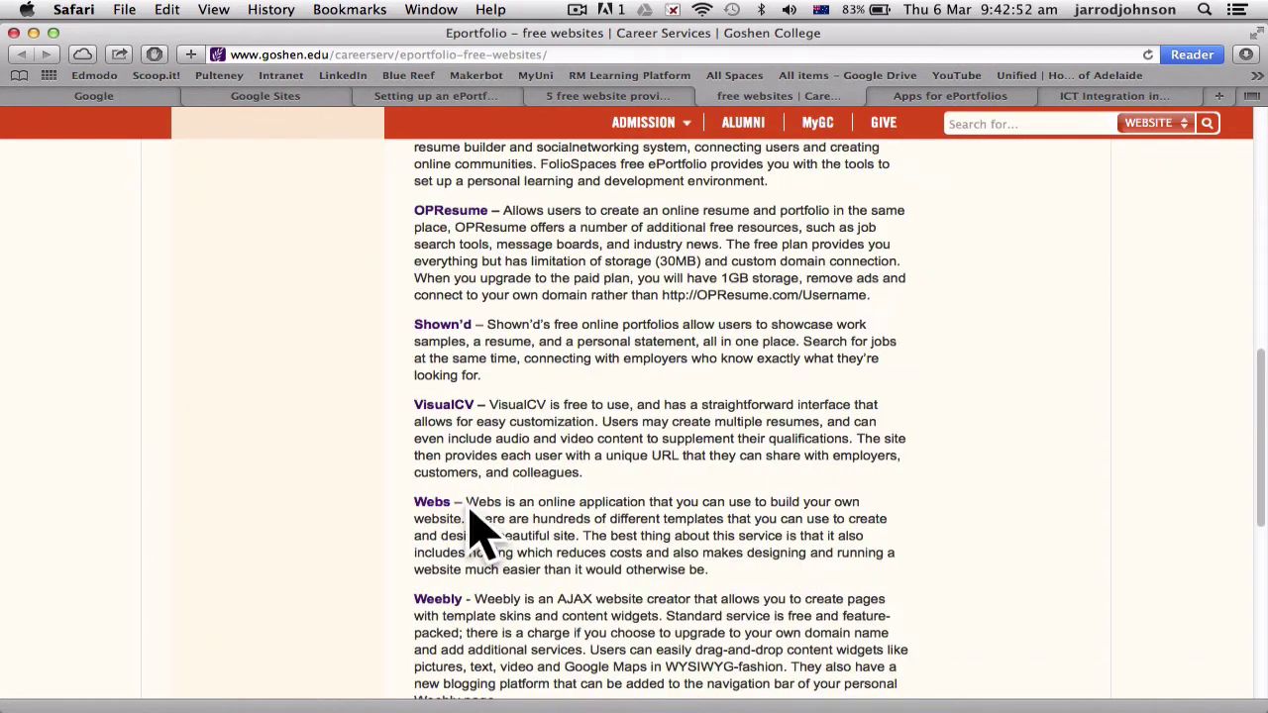
pyautogui.scroll(-1, 486, 594)
pyautogui.scroll(-8, 486, 599)
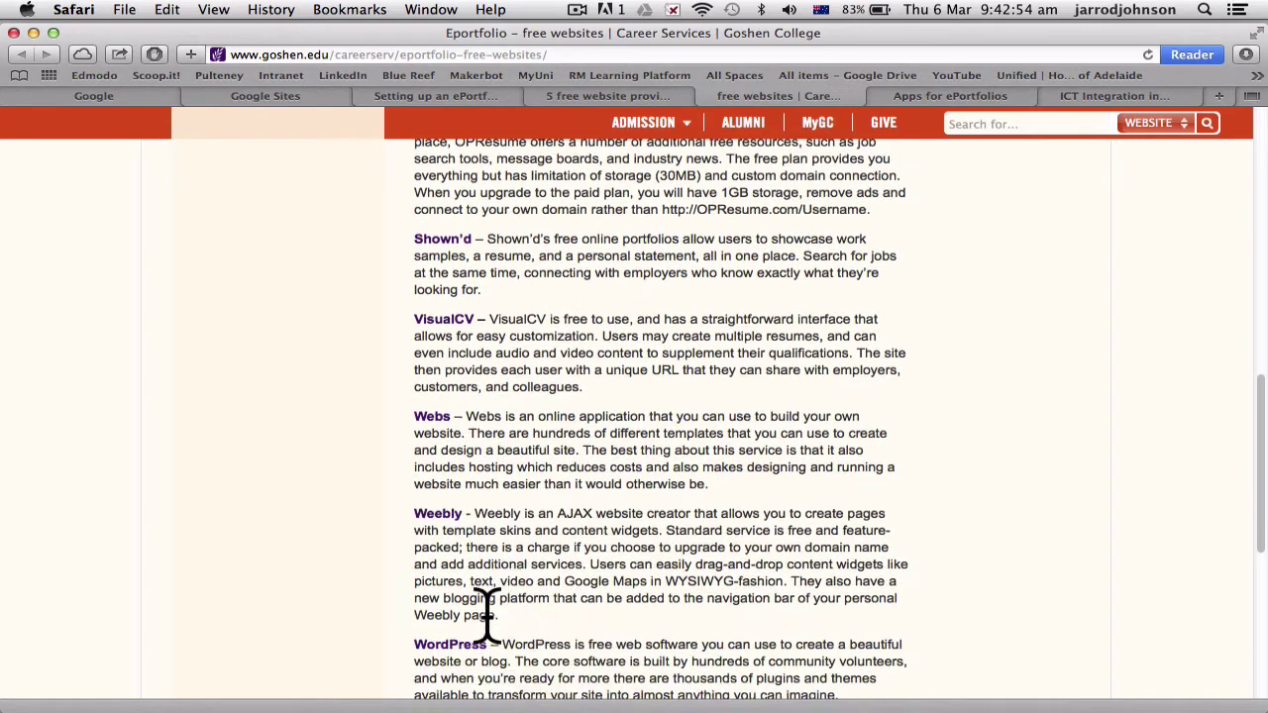
pyautogui.scroll(20, 733, 357)
pyautogui.scroll(2, 733, 357)
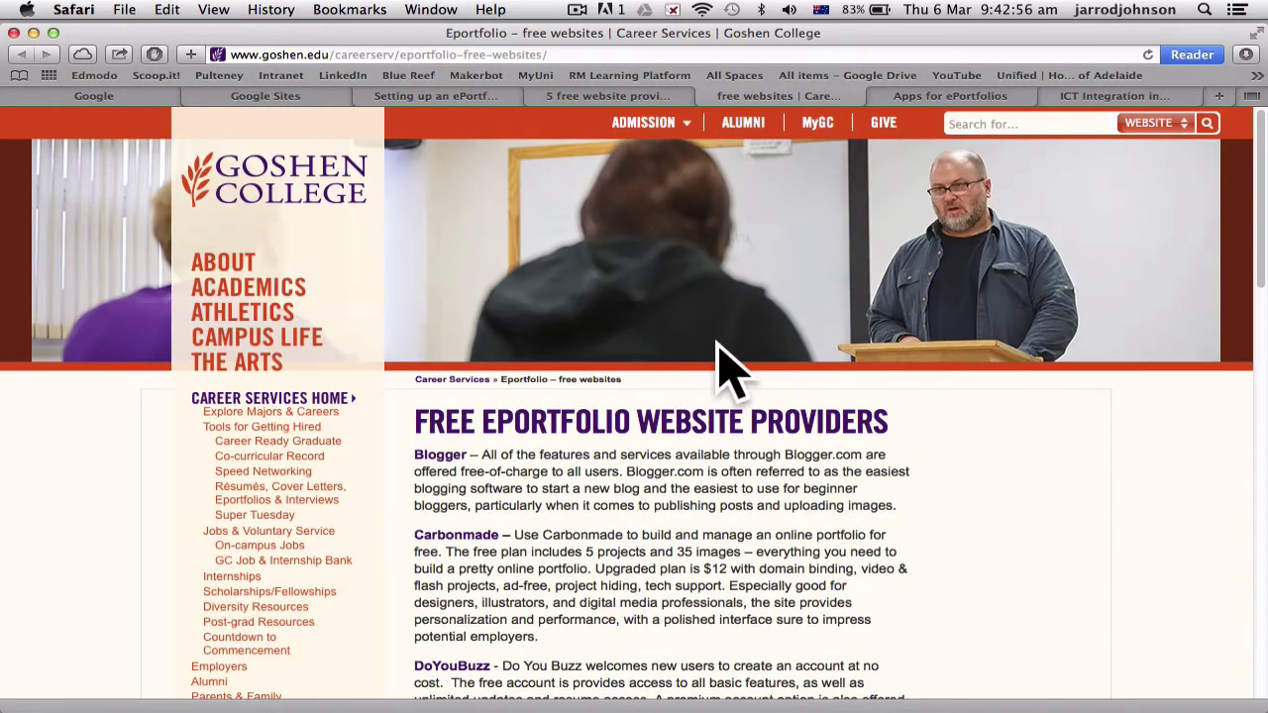
# Step: Look over ePortfolio California's Google Apps for ePortfolios page, then go back to the Google tab
pyautogui.click(949, 97)
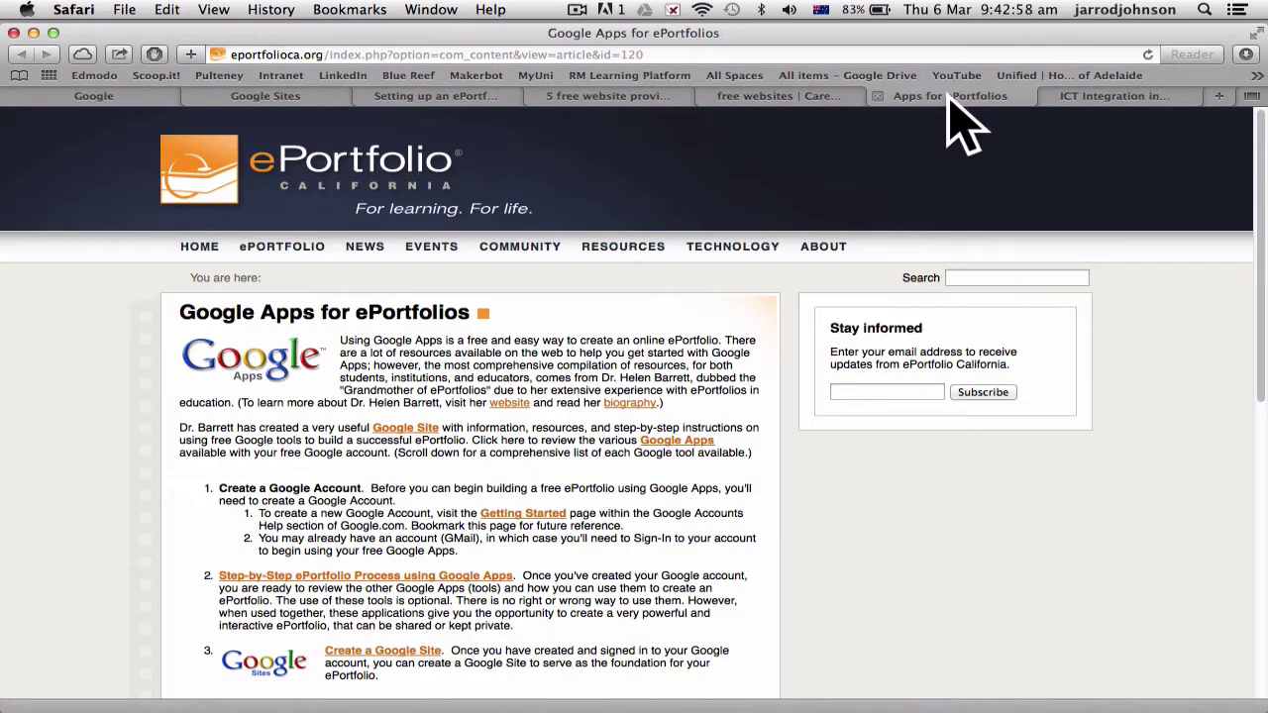
pyautogui.scroll(-5, 342, 520)
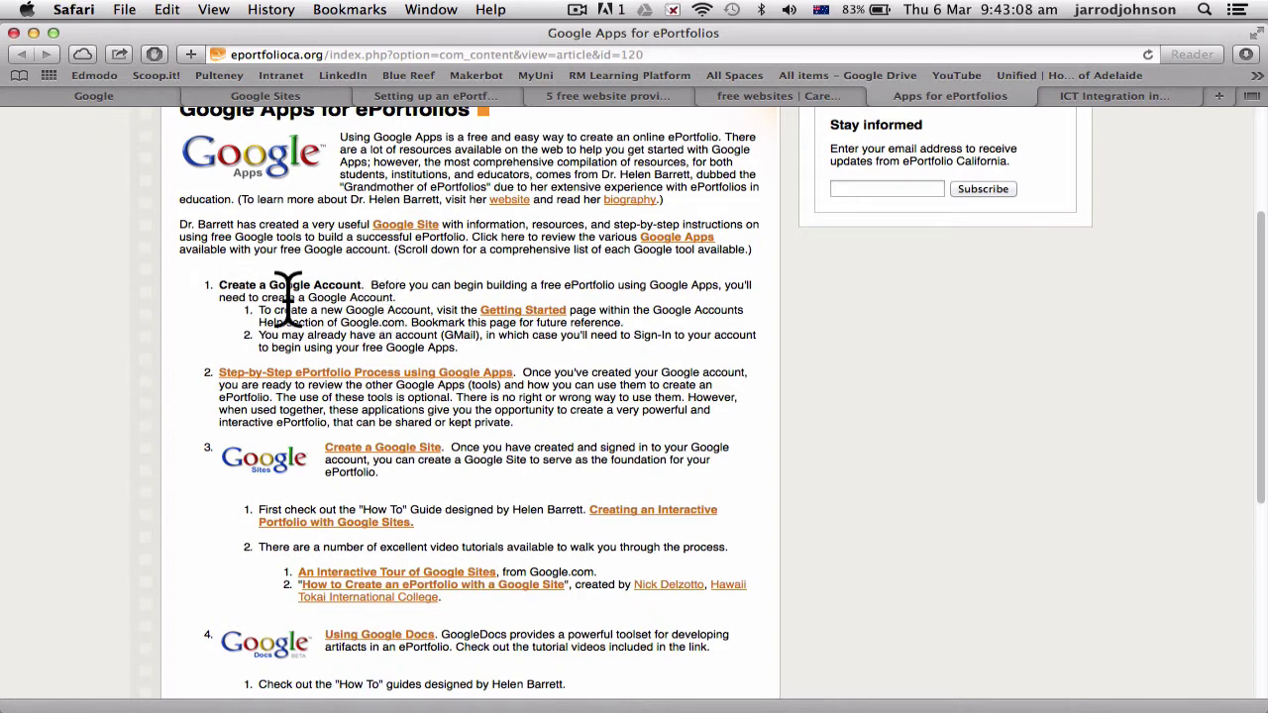
pyautogui.click(93, 96)
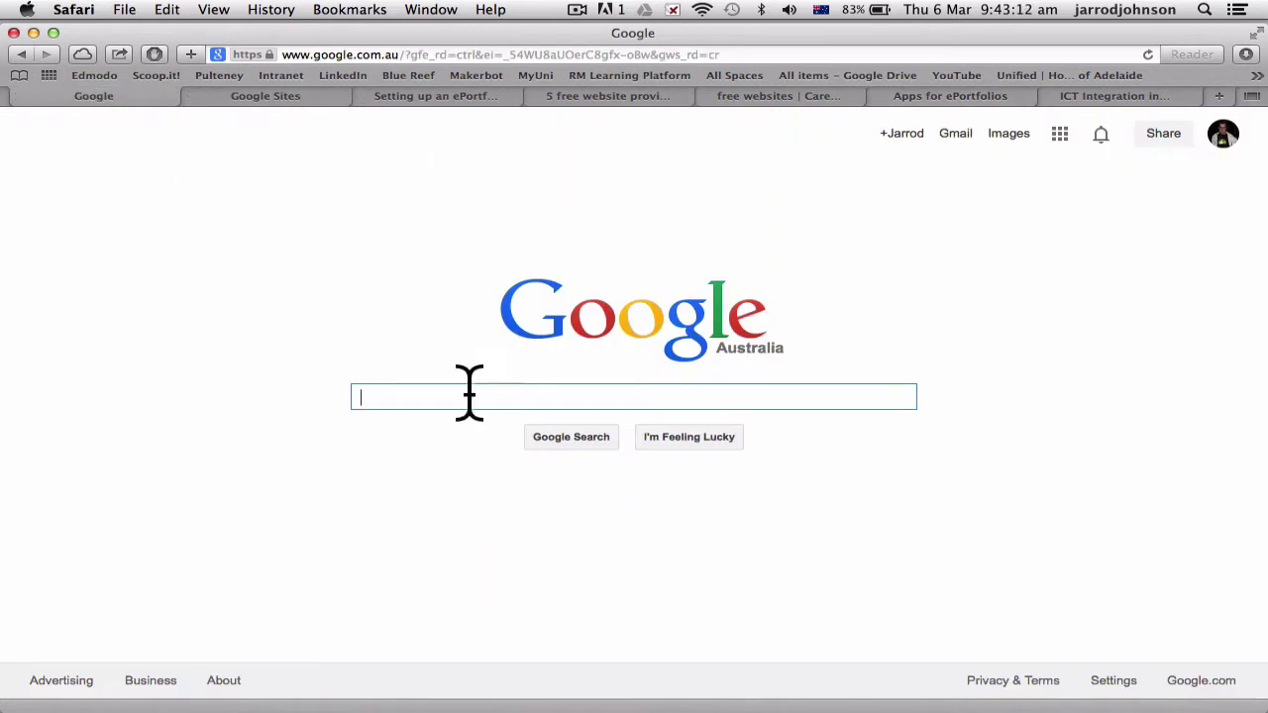
# Step: Search Google for 'google sites', open Google Sites, and start creating a new site
pyautogui.write('google sites')
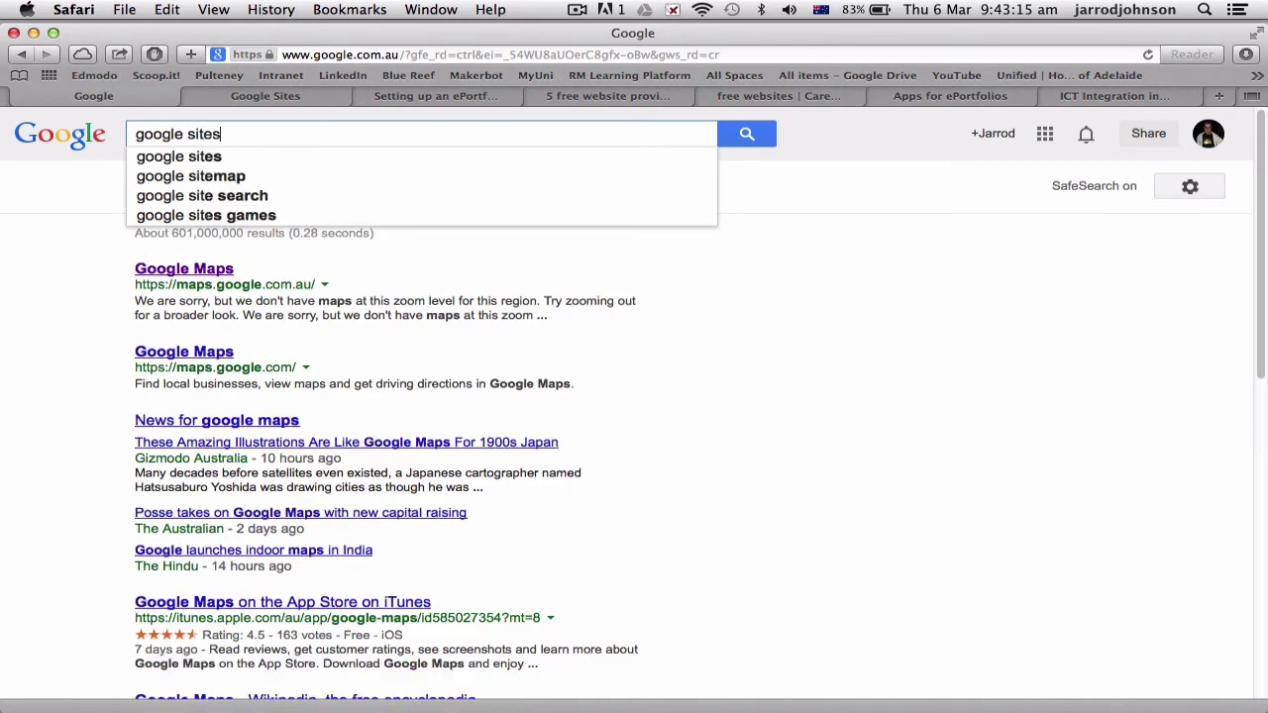
pyautogui.press('Return')
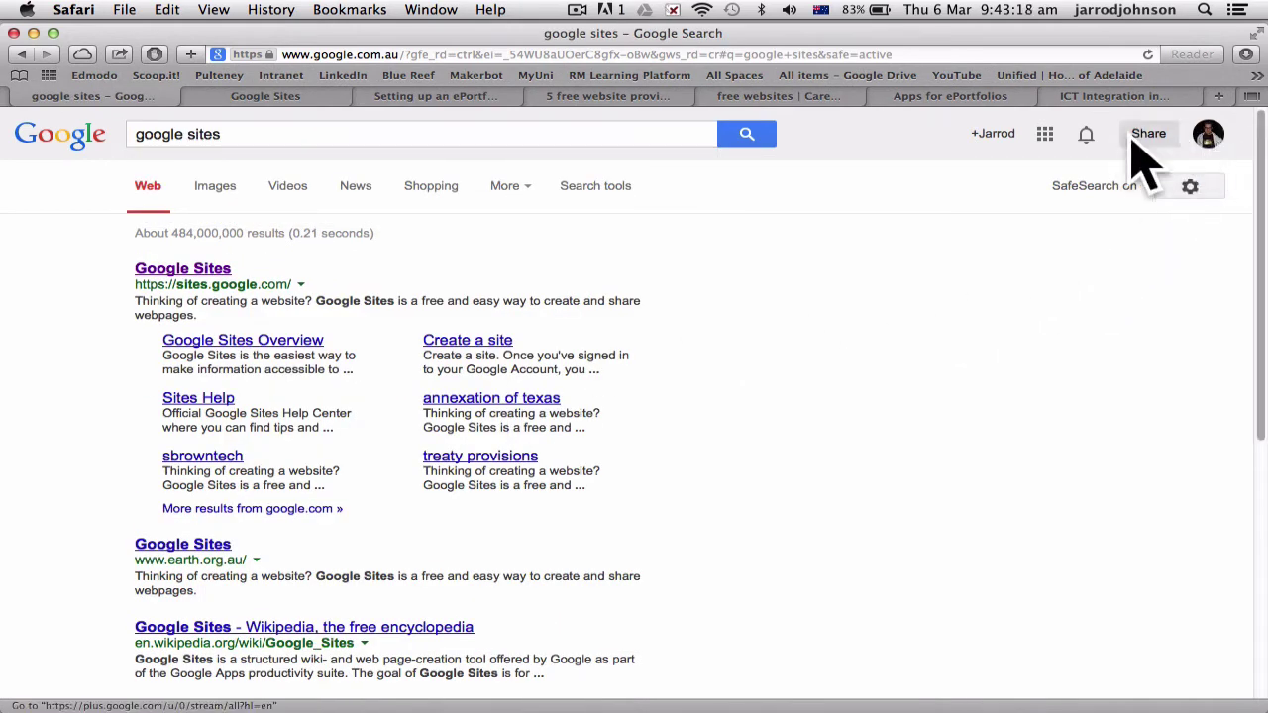
pyautogui.click(208, 273)
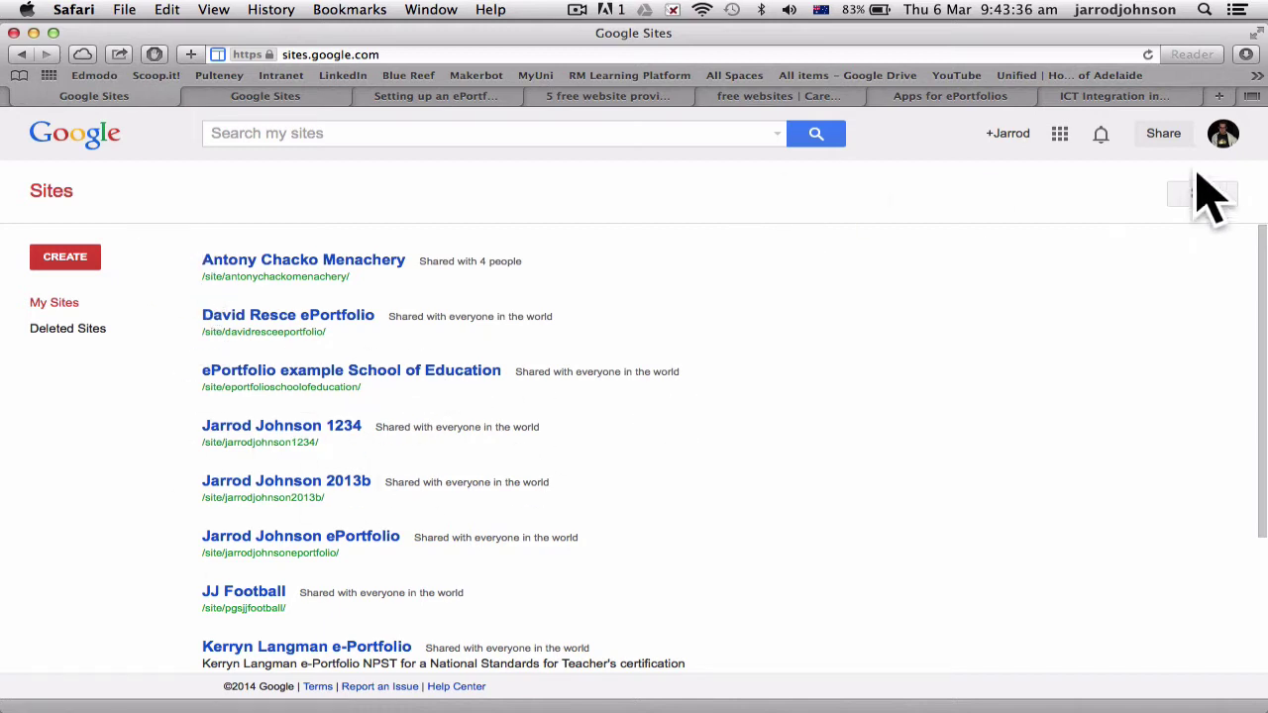
pyautogui.click(65, 260)
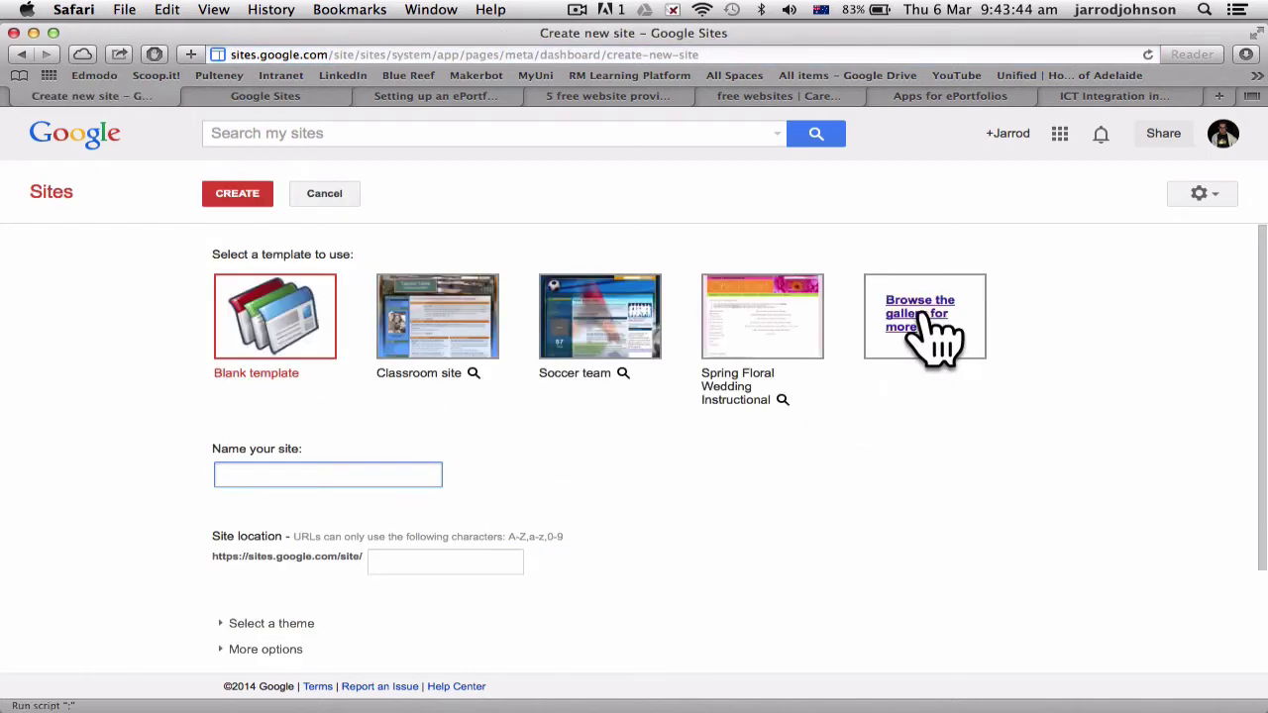
# Step: Search the template gallery and select the ePortfolio Australian Student Teachers template
pyautogui.click(922, 339)
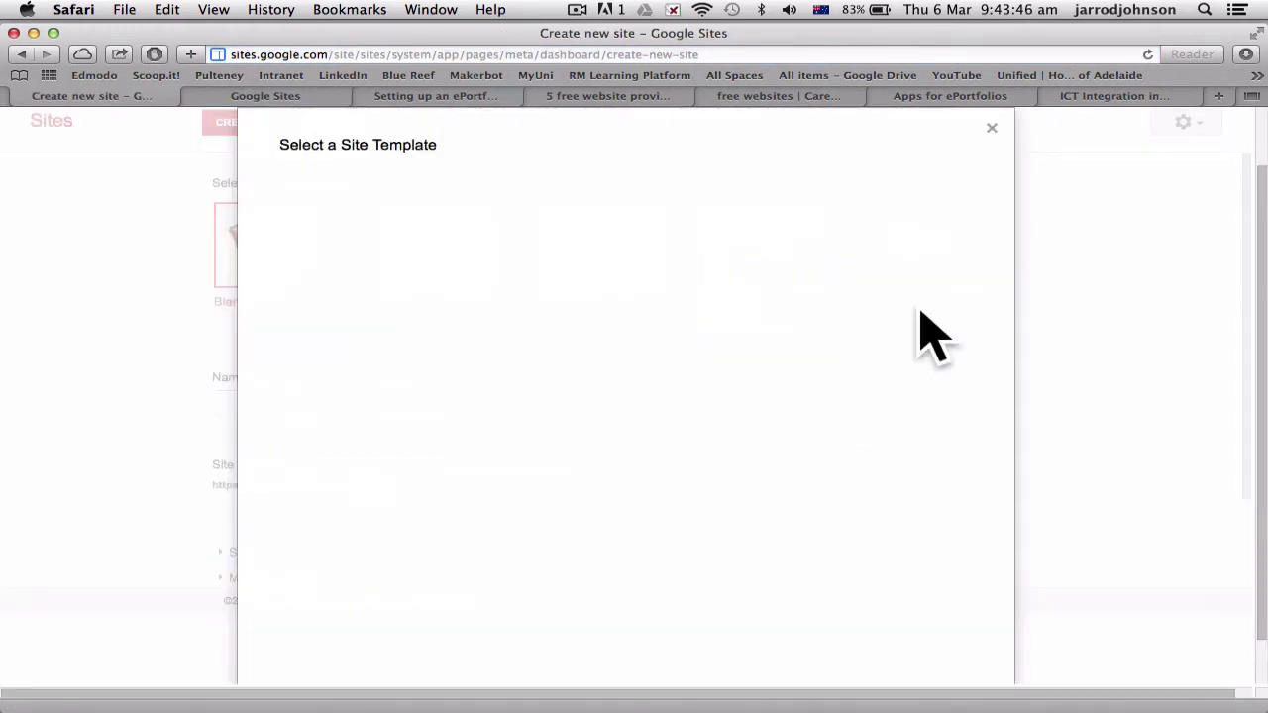
pyautogui.click(590, 185)
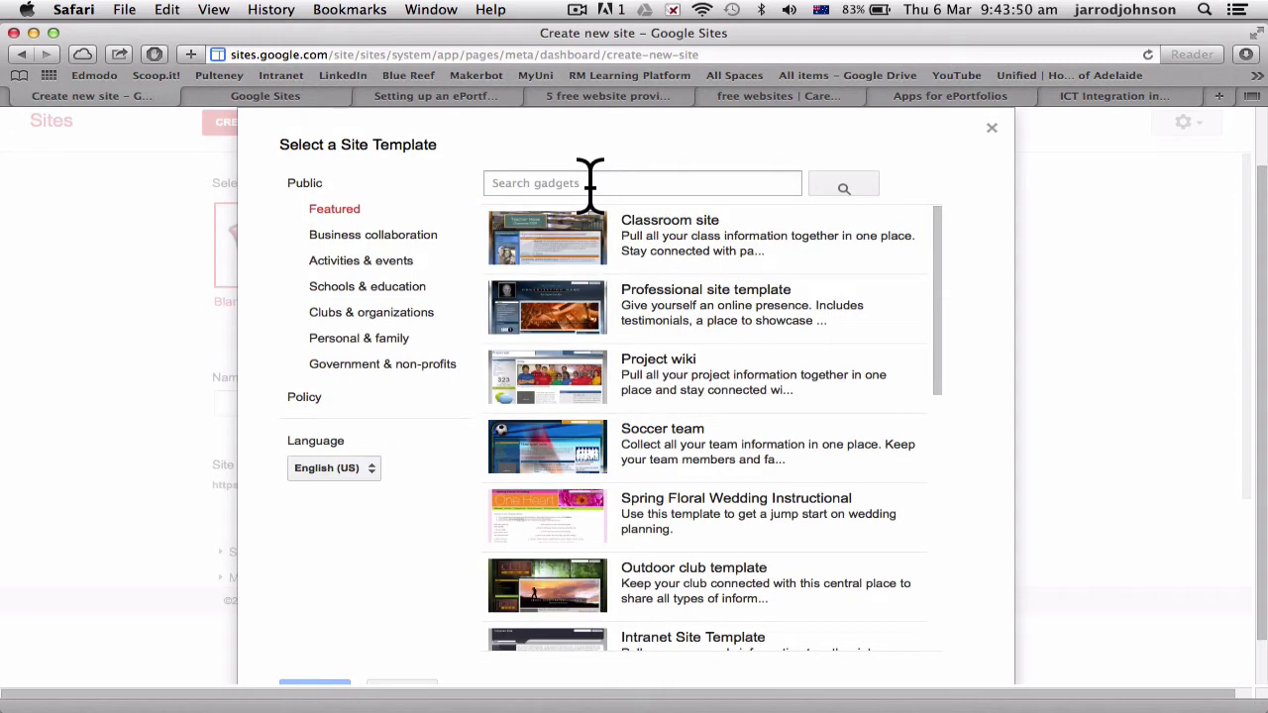
pyautogui.click(598, 182)
pyautogui.write('au')
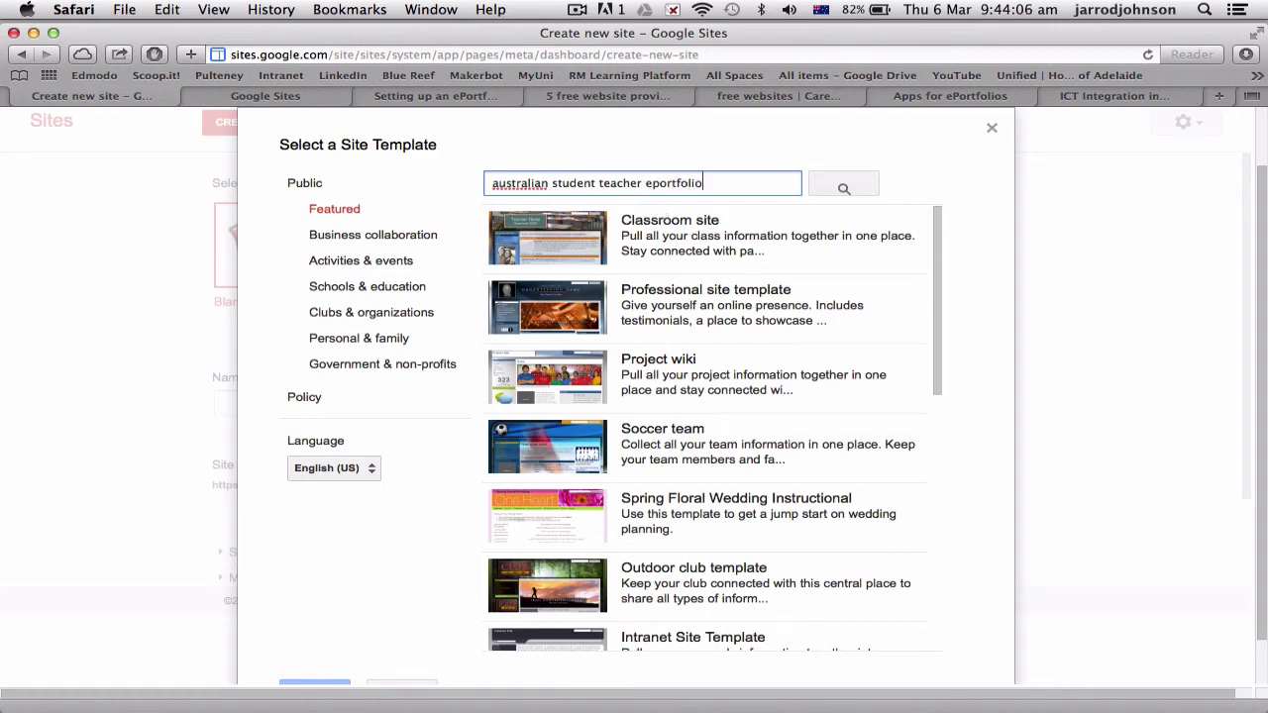
pyautogui.write('o')
pyautogui.press('Return')
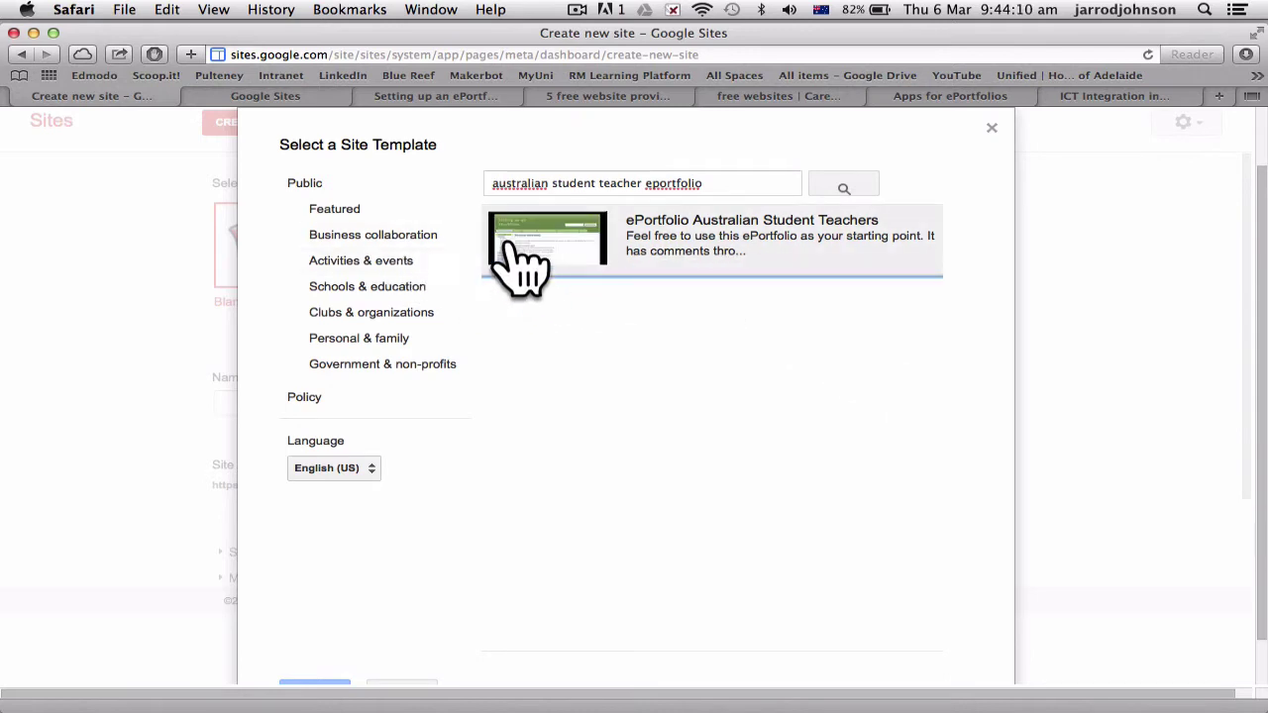
pyautogui.click(558, 268)
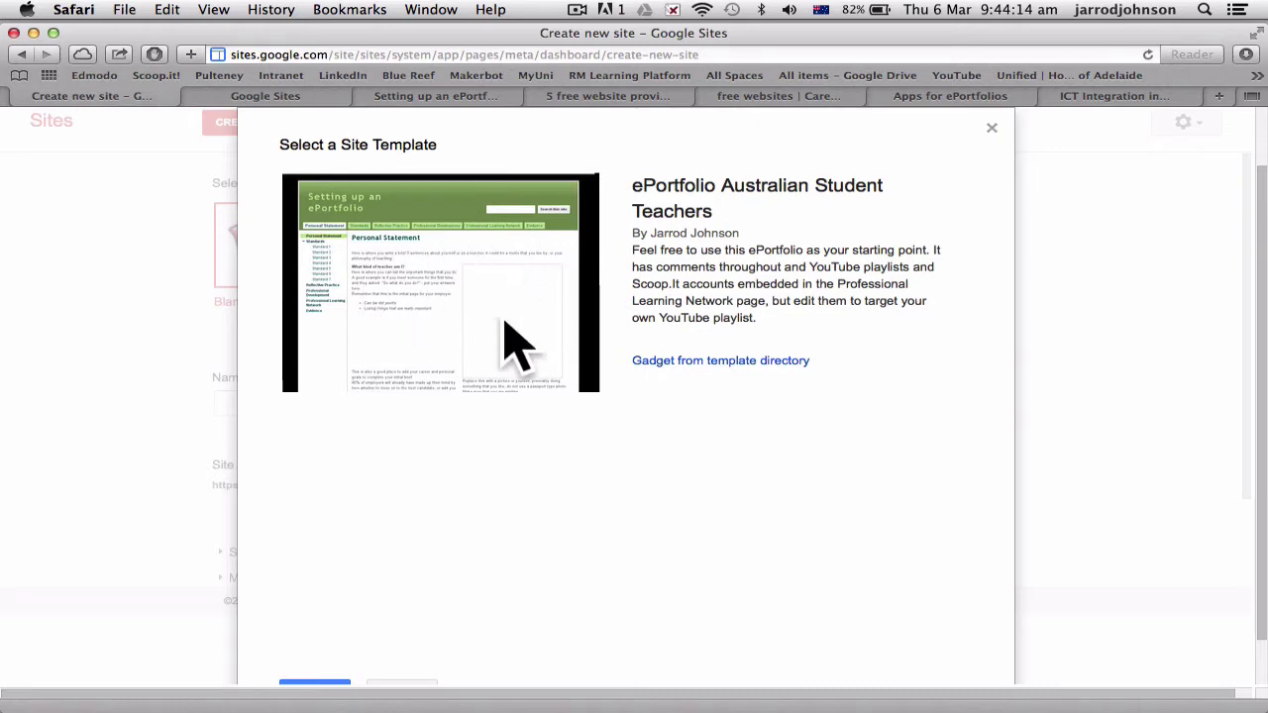
pyautogui.scroll(-2, 480, 436)
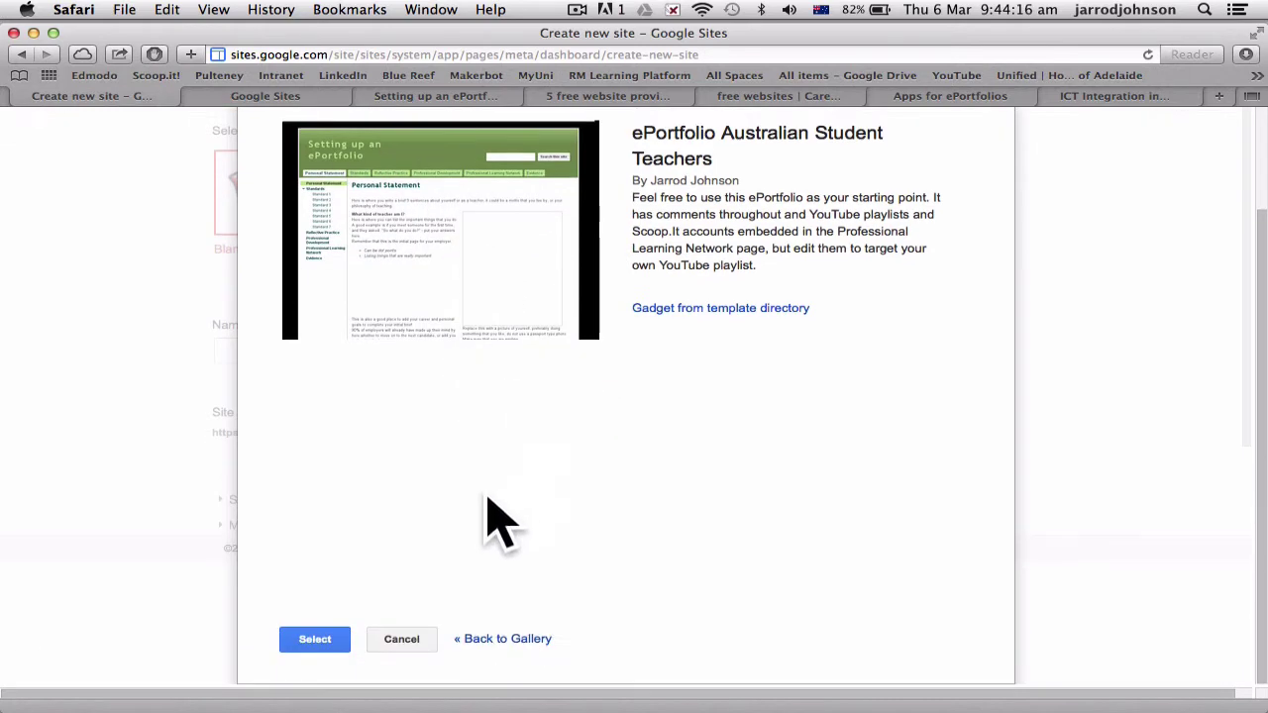
pyautogui.click(323, 642)
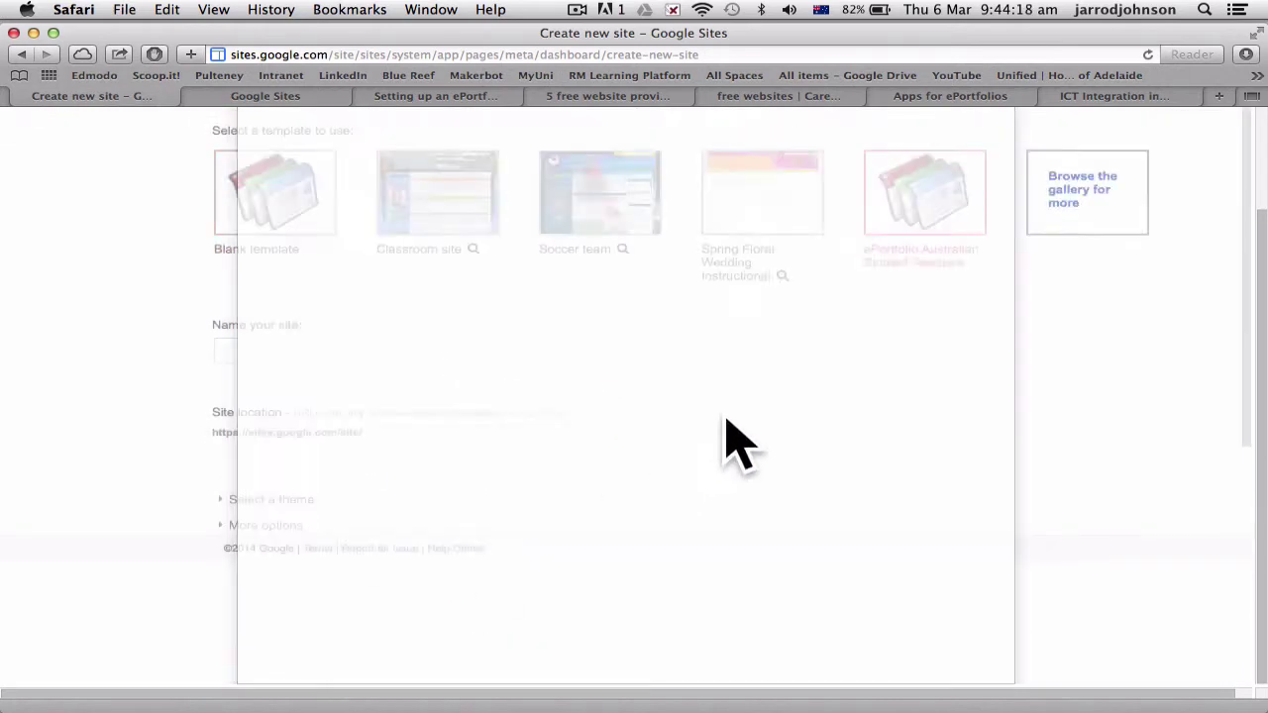
# Step: Enter the account holder's name as the site name and fill in the verification code
pyautogui.scroll(-2, 634, 474)
pyautogui.click(402, 399)
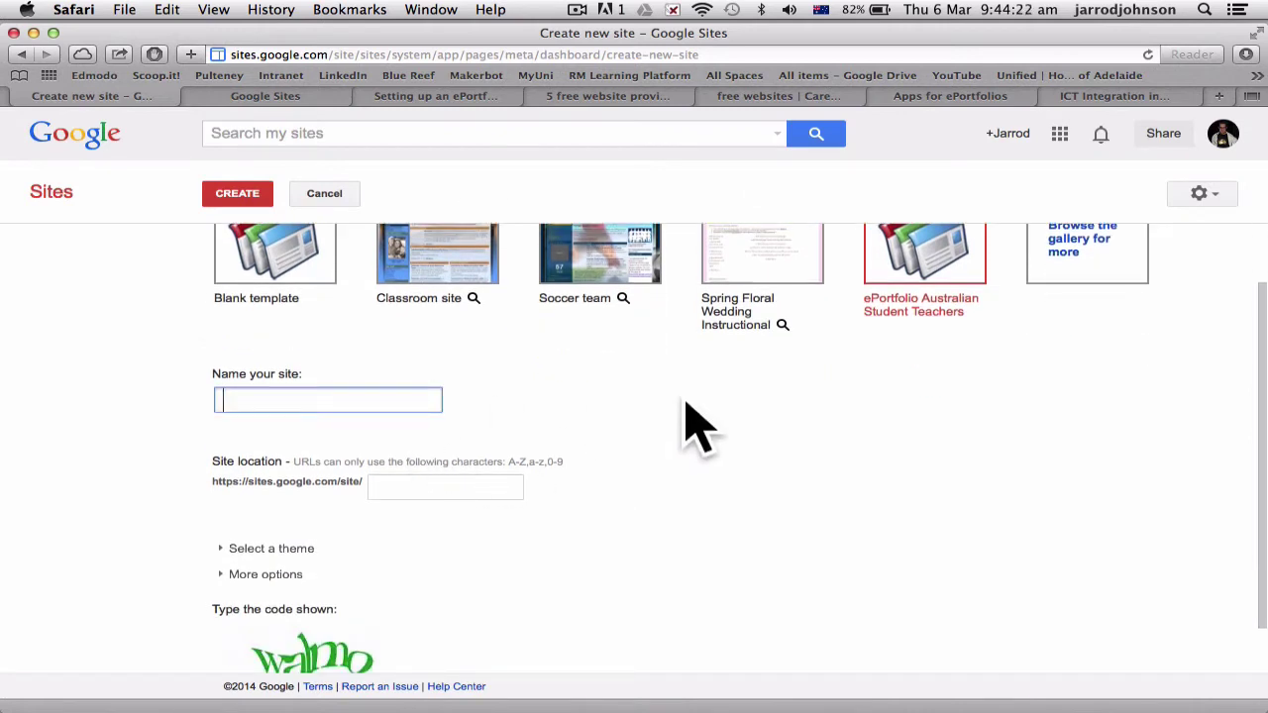
pyautogui.write('jarrodjohnson')
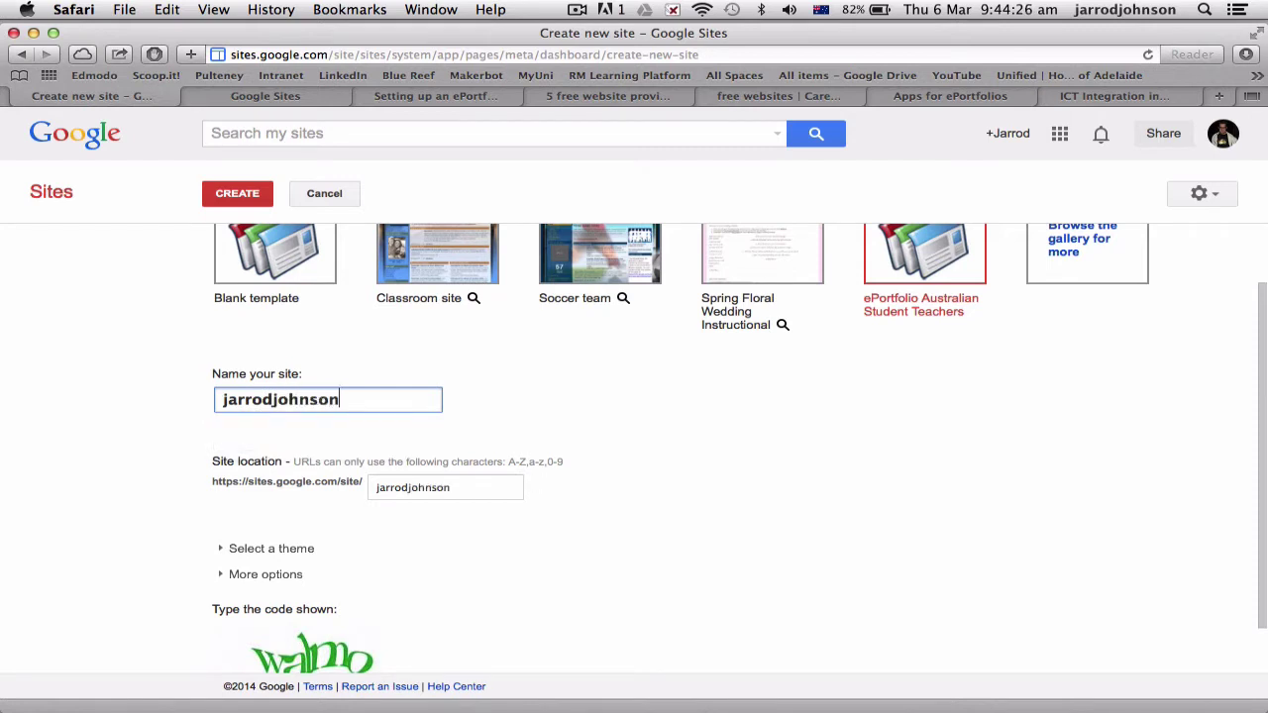
pyautogui.click(460, 490)
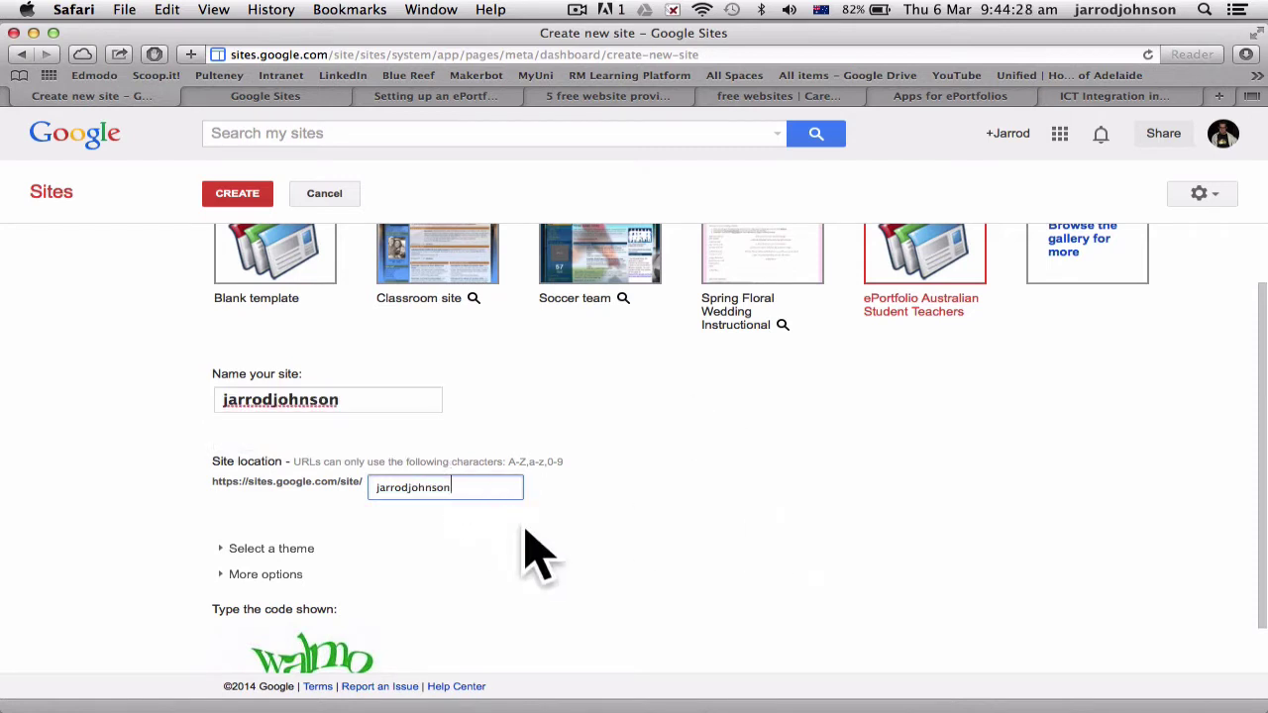
pyautogui.scroll(-1, 492, 566)
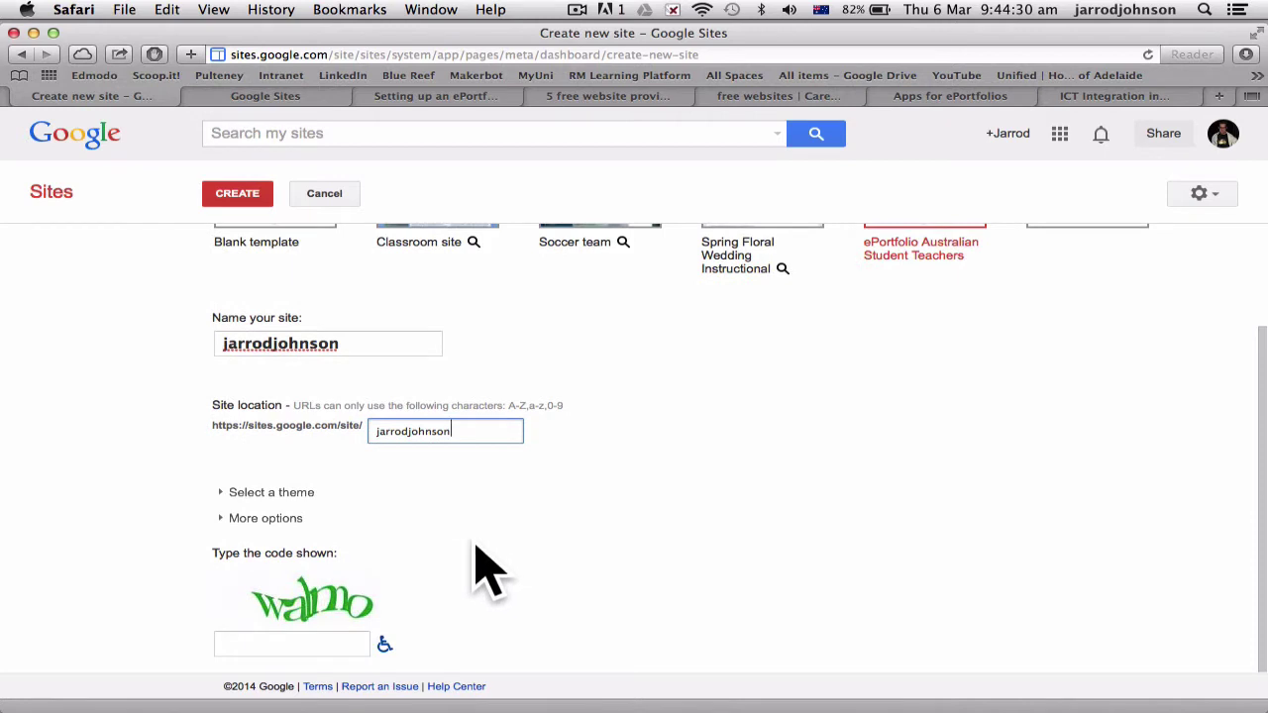
pyautogui.click(332, 641)
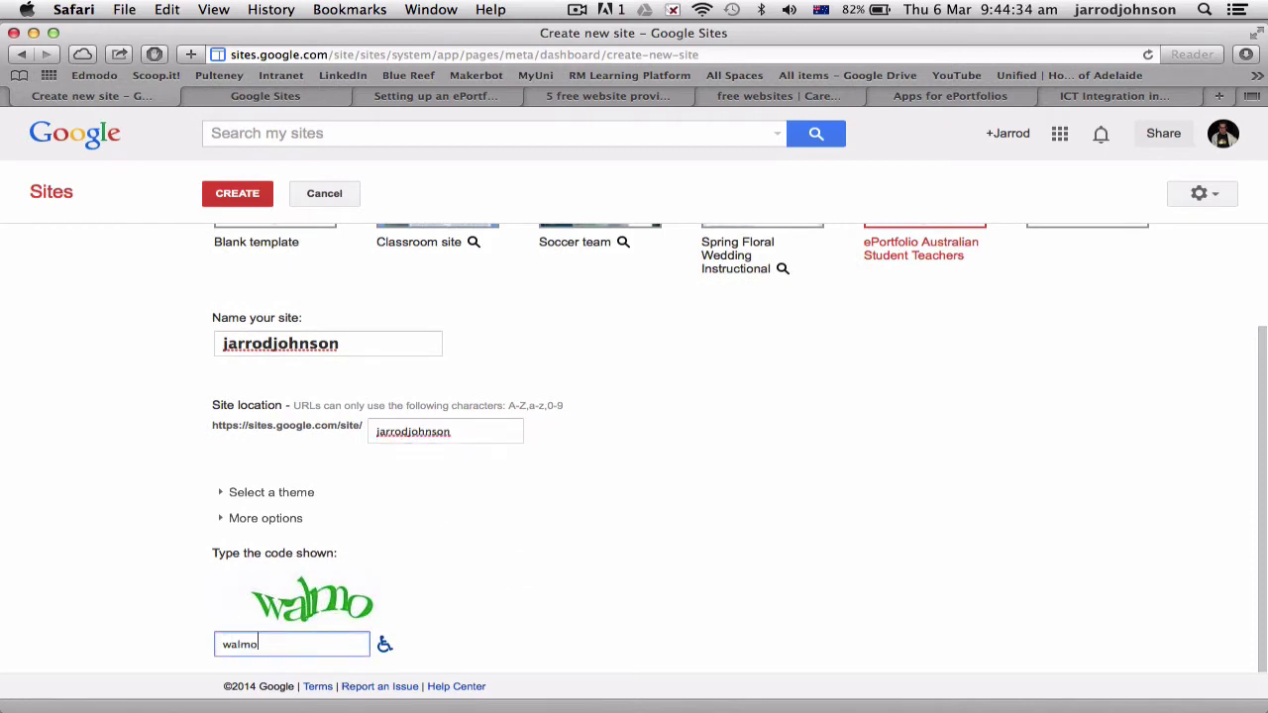
# Step: Try creating the site, then return to the site name field after the location error
pyautogui.scroll(3, 292, 386)
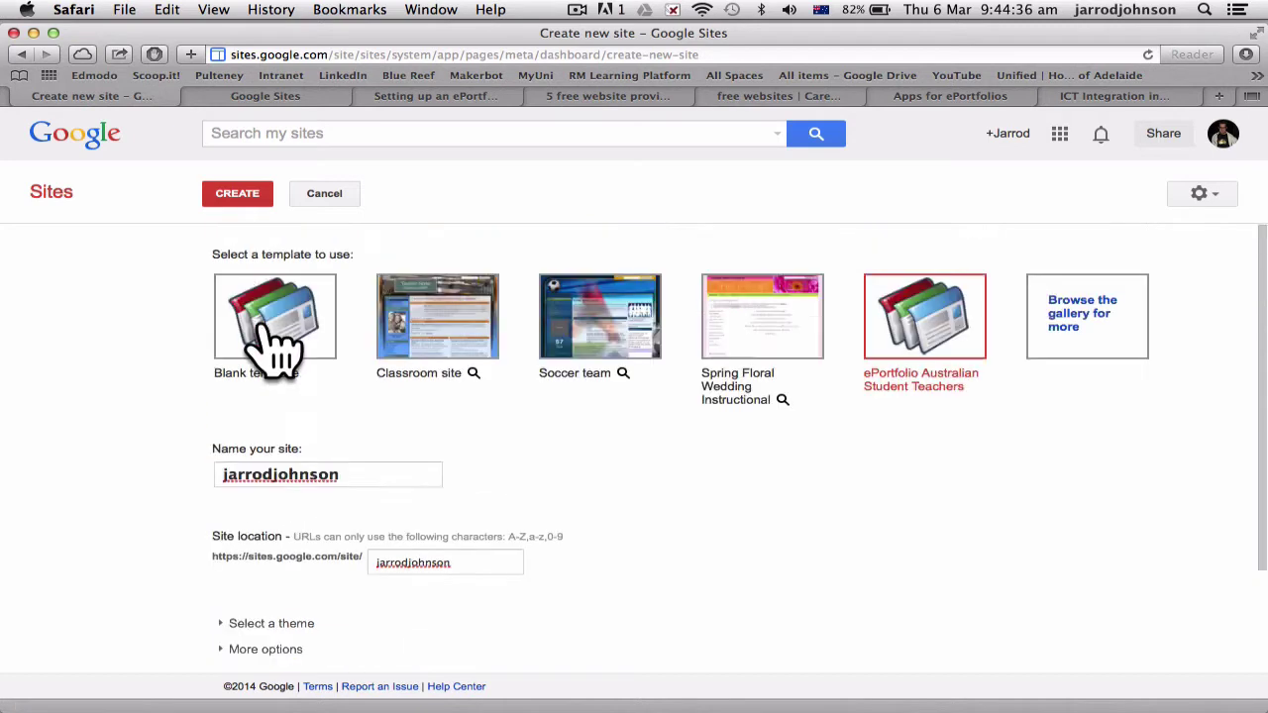
pyautogui.click(238, 196)
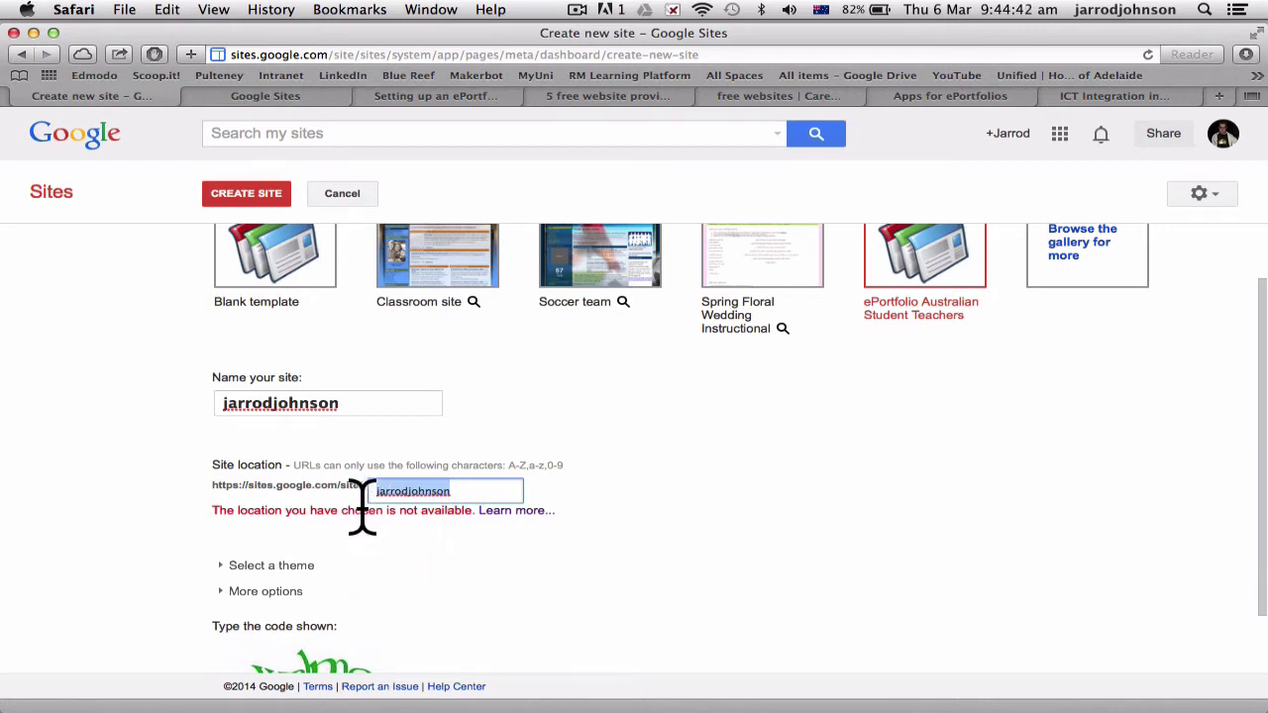
pyautogui.click(362, 402)
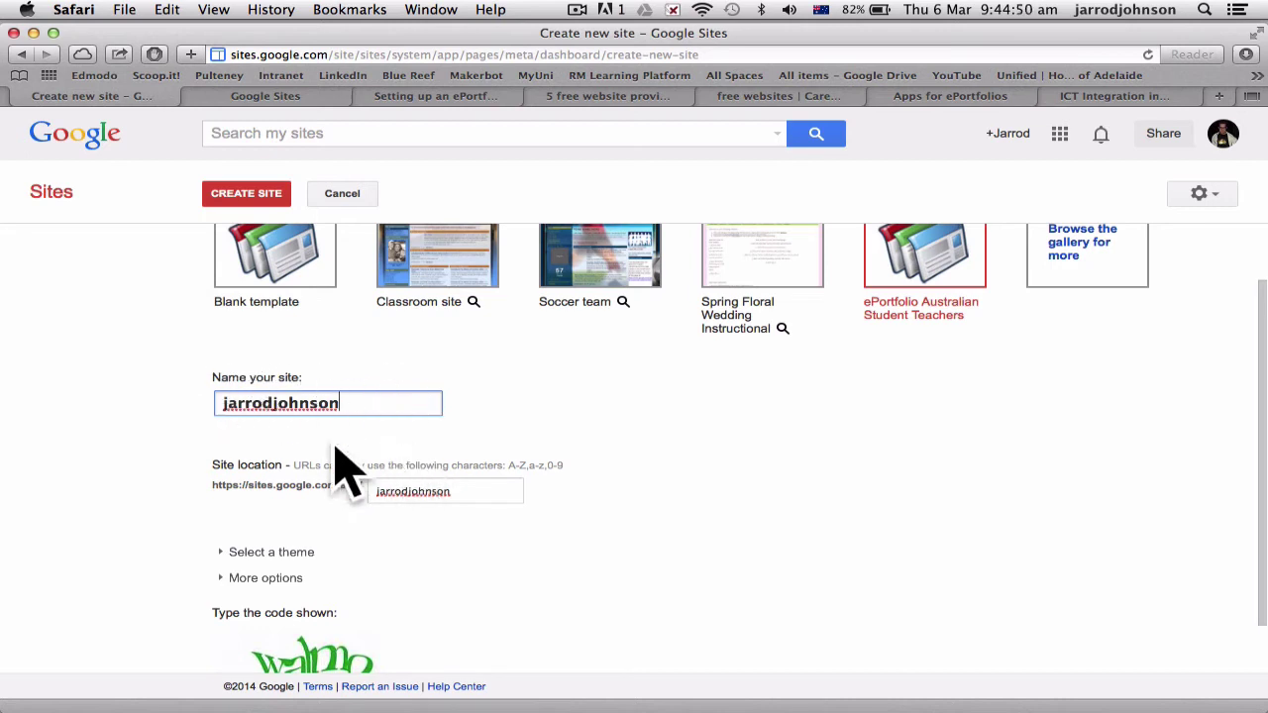
pyautogui.scroll(-1, 340, 466)
pyautogui.scroll(3, 345, 466)
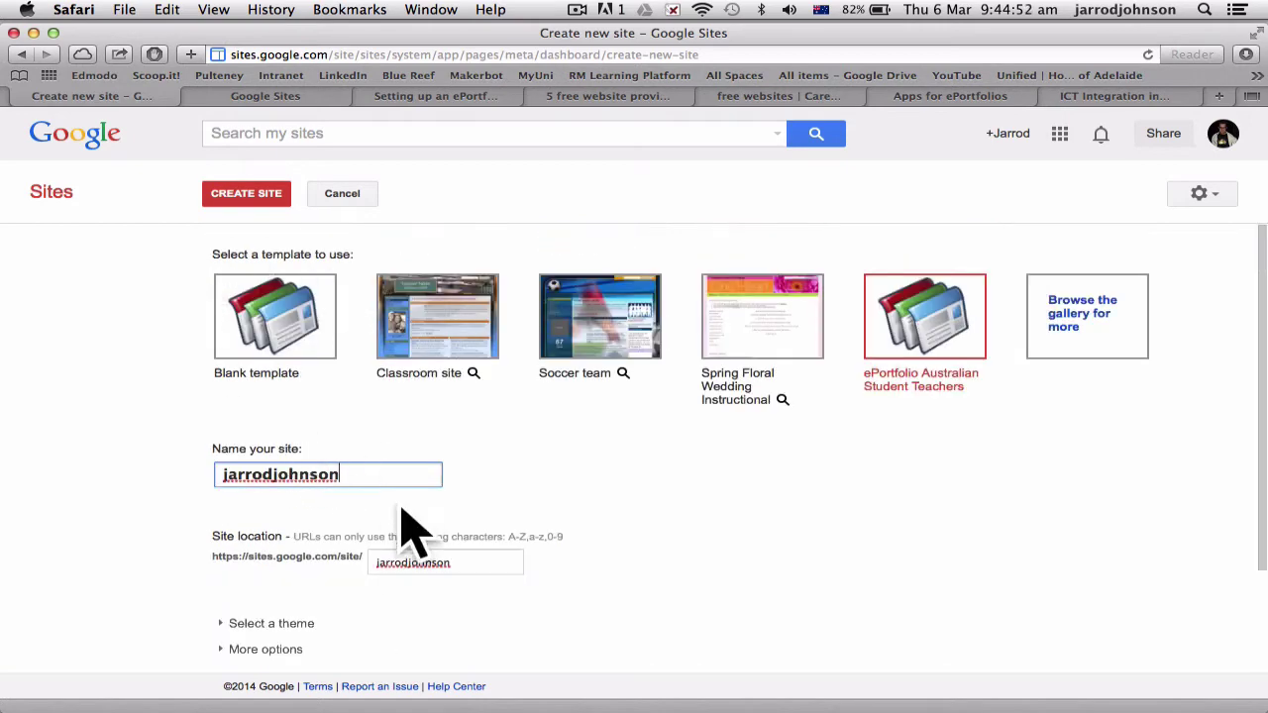
# Step: Cancel the new site and open 'Setting up an ePortfolio' from My Sites in a new tab
pyautogui.click(361, 202)
pyautogui.scroll(-4, 348, 504)
pyautogui.keyDown('super'); pyautogui.click(376, 600); pyautogui.keyUp('super')
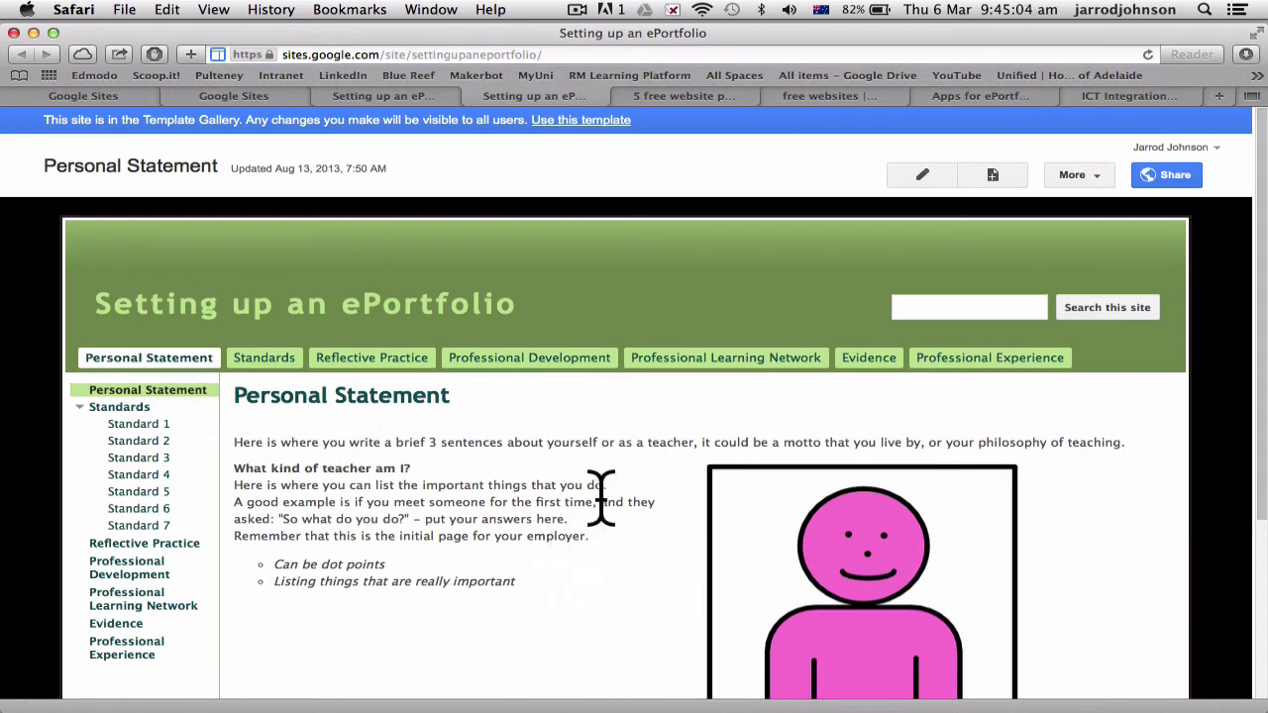
pyautogui.scroll(-2, 596, 408)
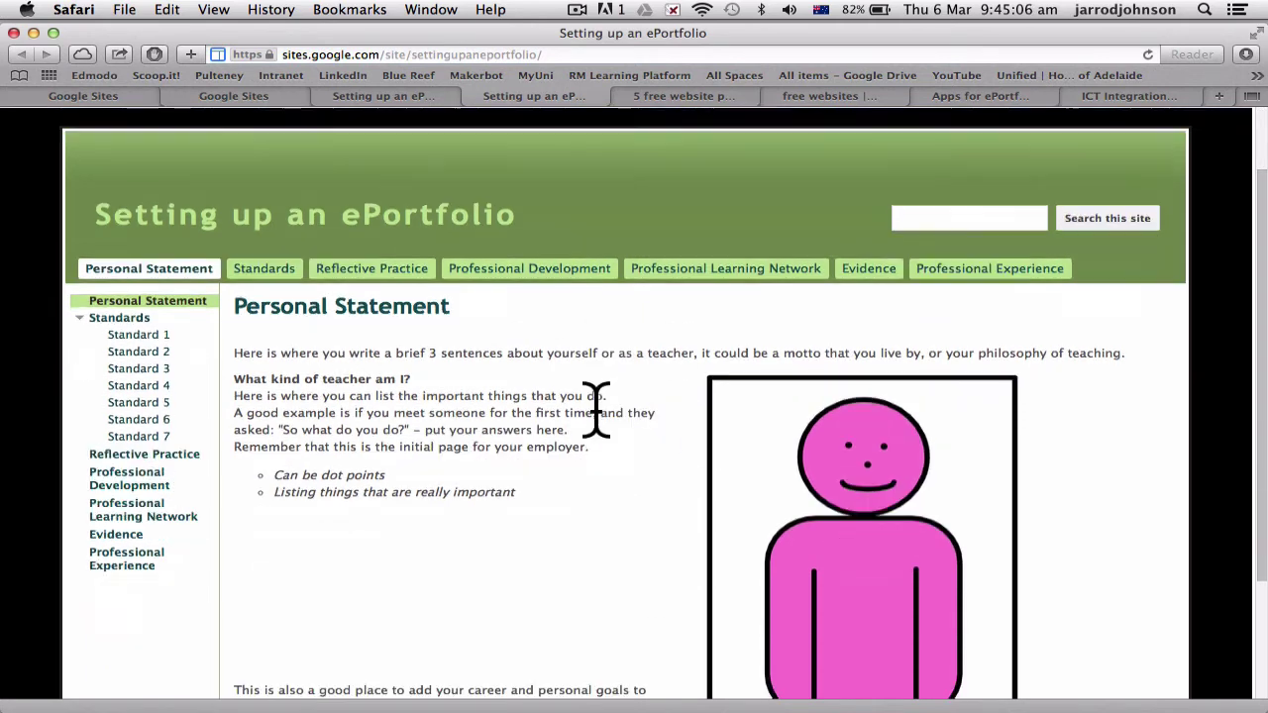
pyautogui.scroll(-1, 510, 426)
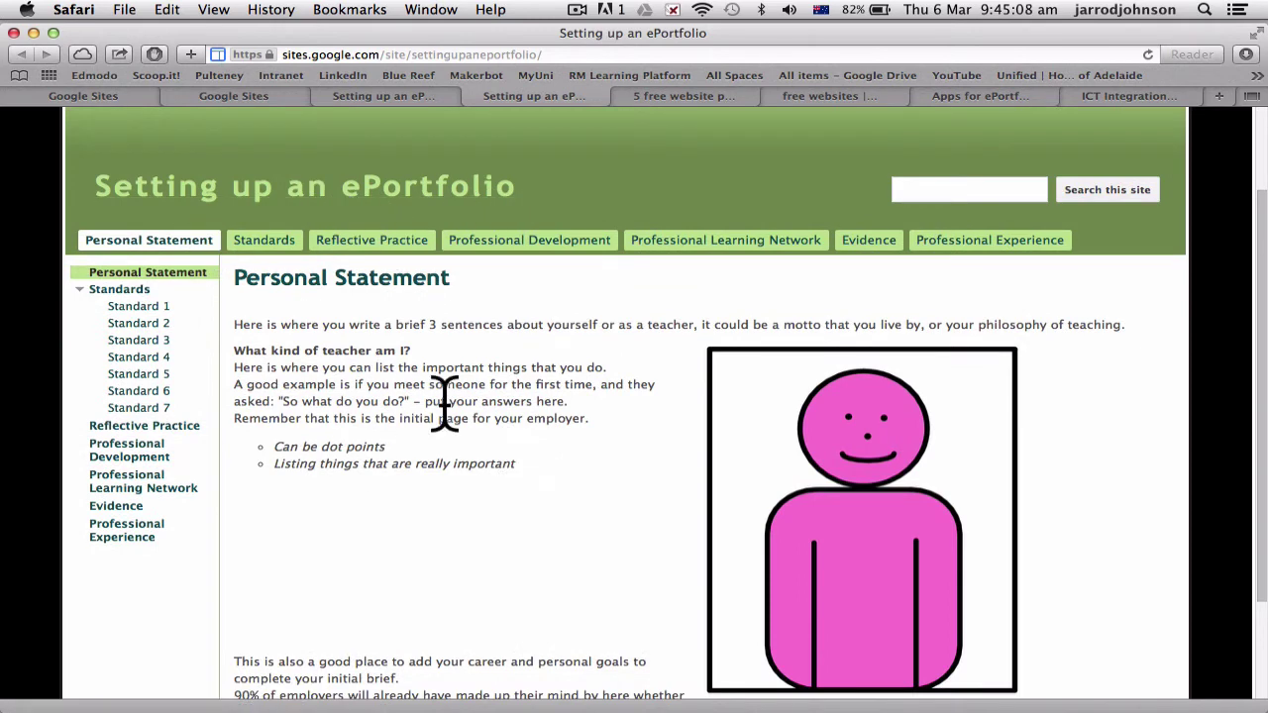
pyautogui.scroll(-3, 741, 502)
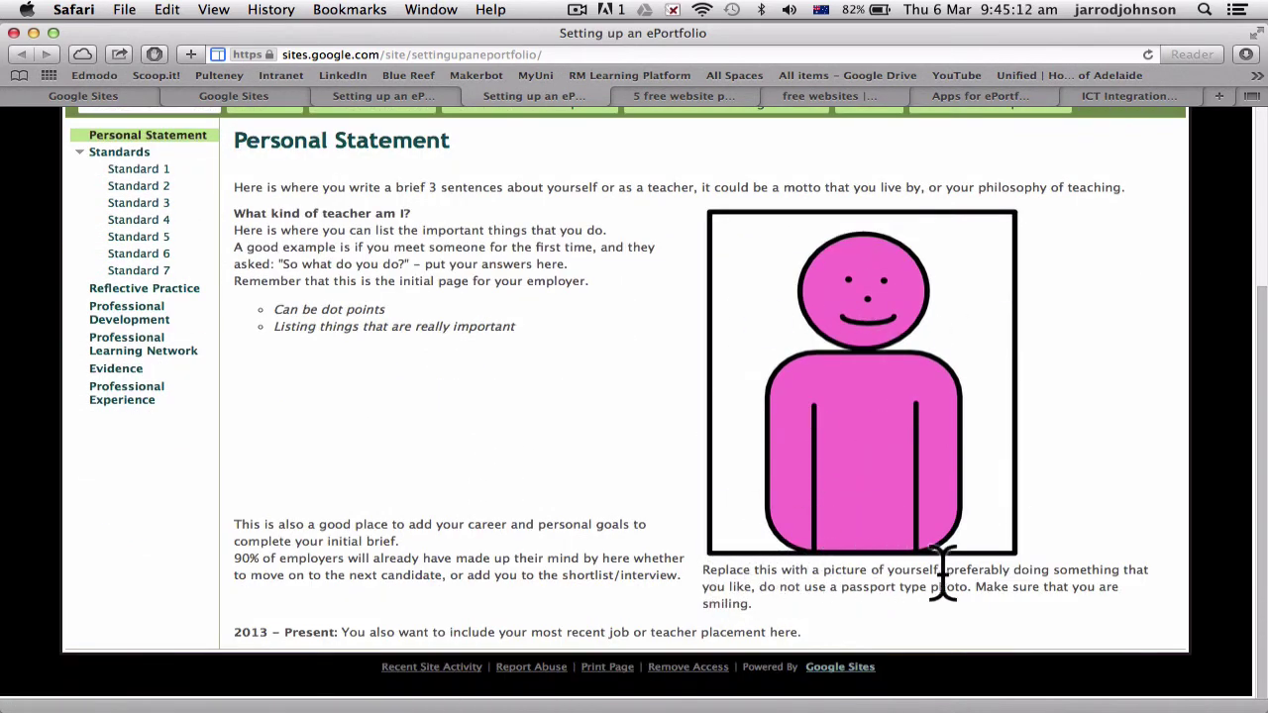
pyautogui.scroll(6, 847, 362)
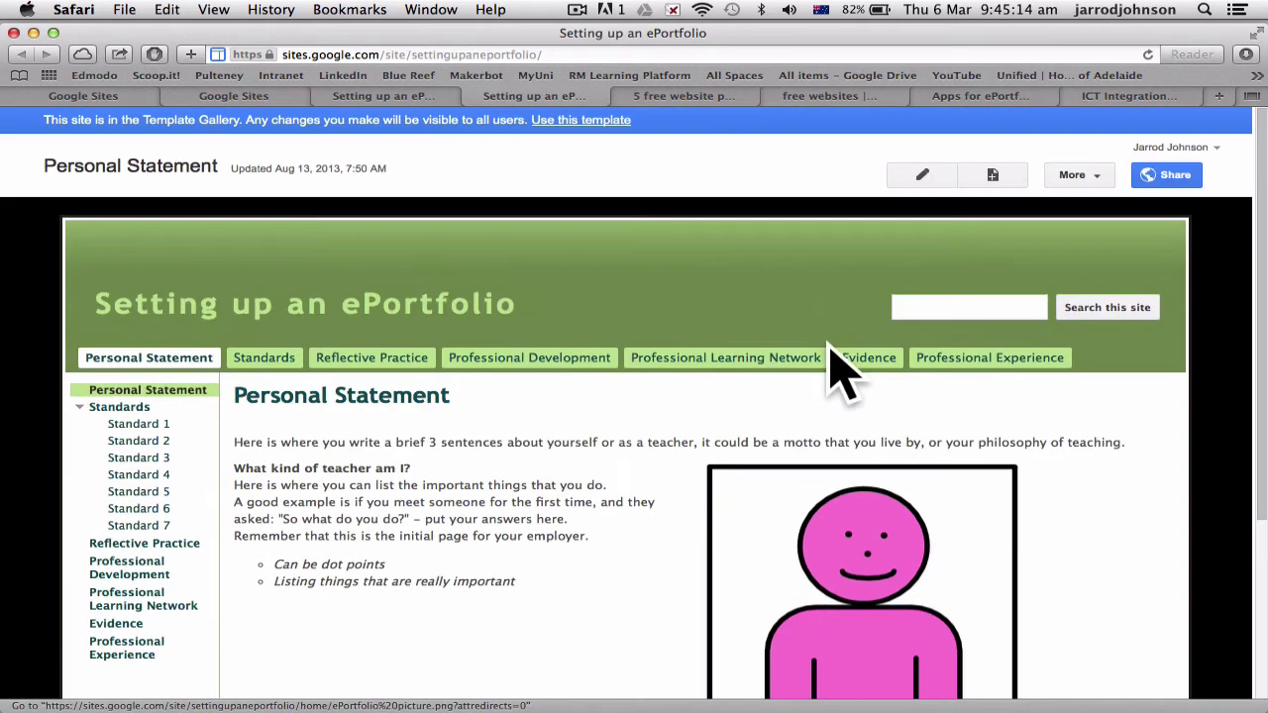
# Step: Edit the Personal Statement page and delete the existing pink person picture
pyautogui.click(935, 182)
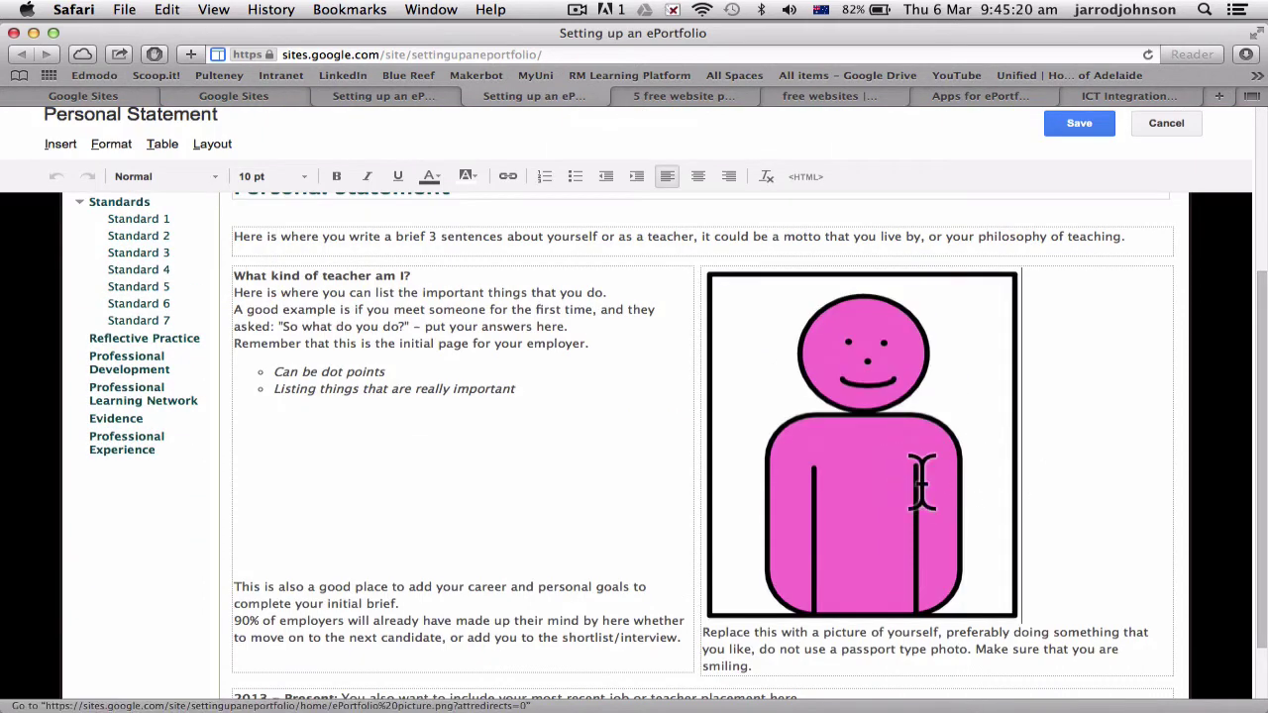
pyautogui.click(852, 483)
pyautogui.press('BackSpace')
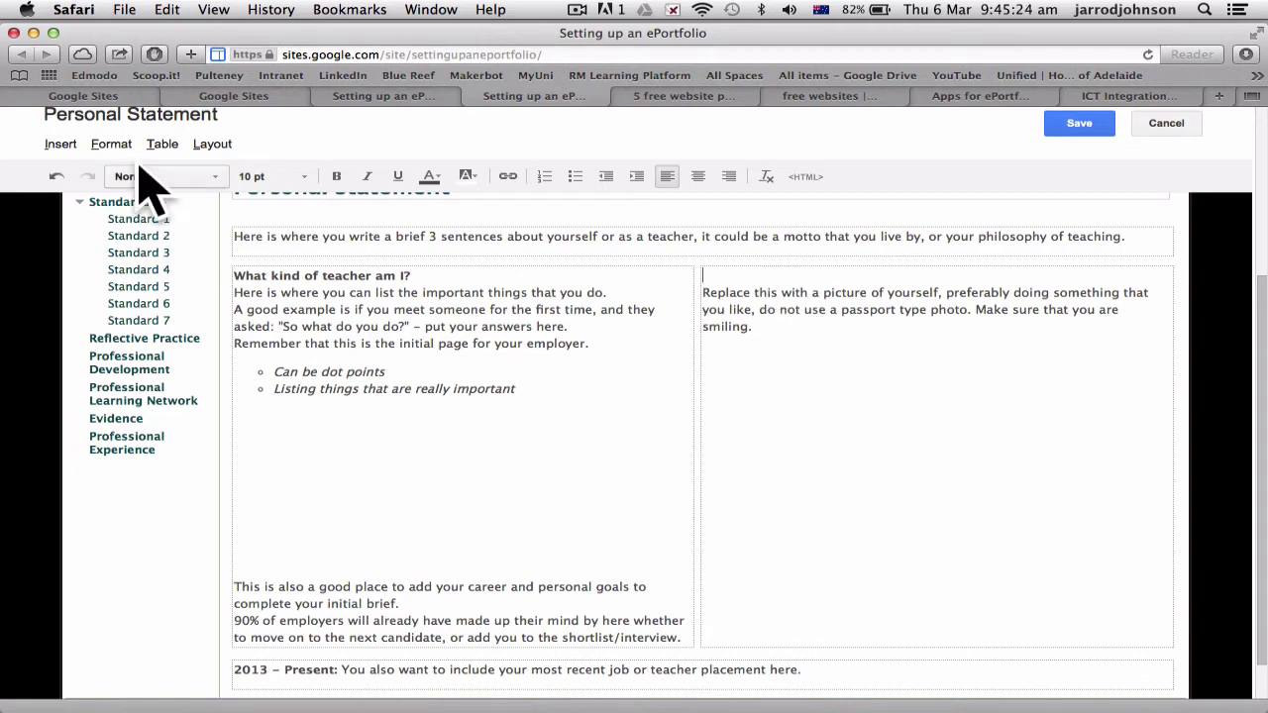
# Step: Insert the uploaded pink person image and set it to large (L) size
pyautogui.click(62, 145)
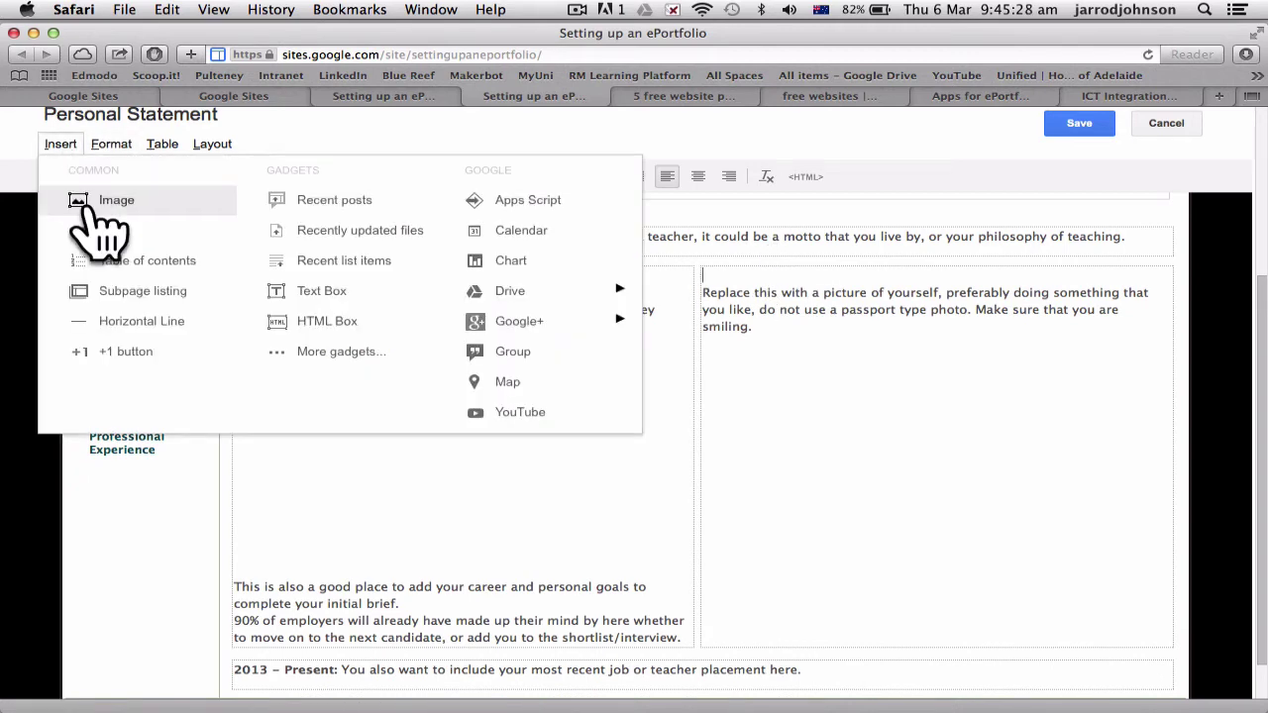
pyautogui.click(84, 201)
pyautogui.click(508, 385)
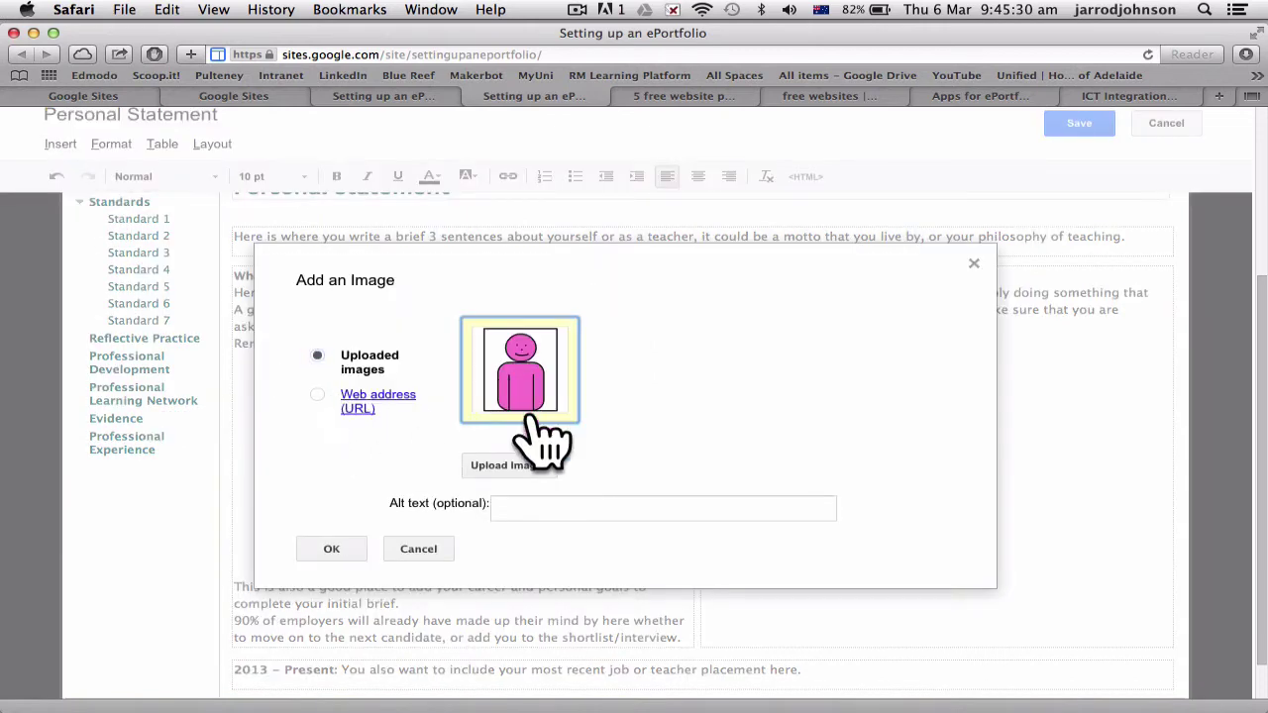
pyautogui.click(332, 548)
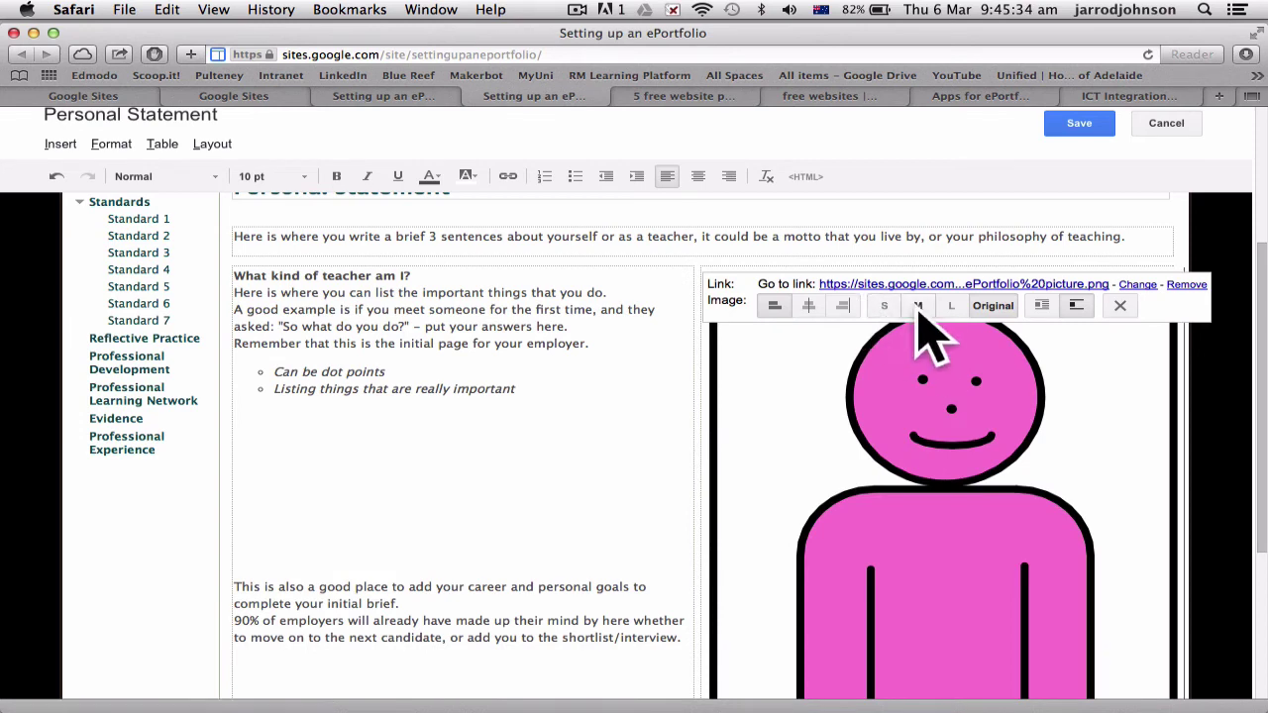
pyautogui.click(951, 305)
pyautogui.scroll(-2, 1097, 500)
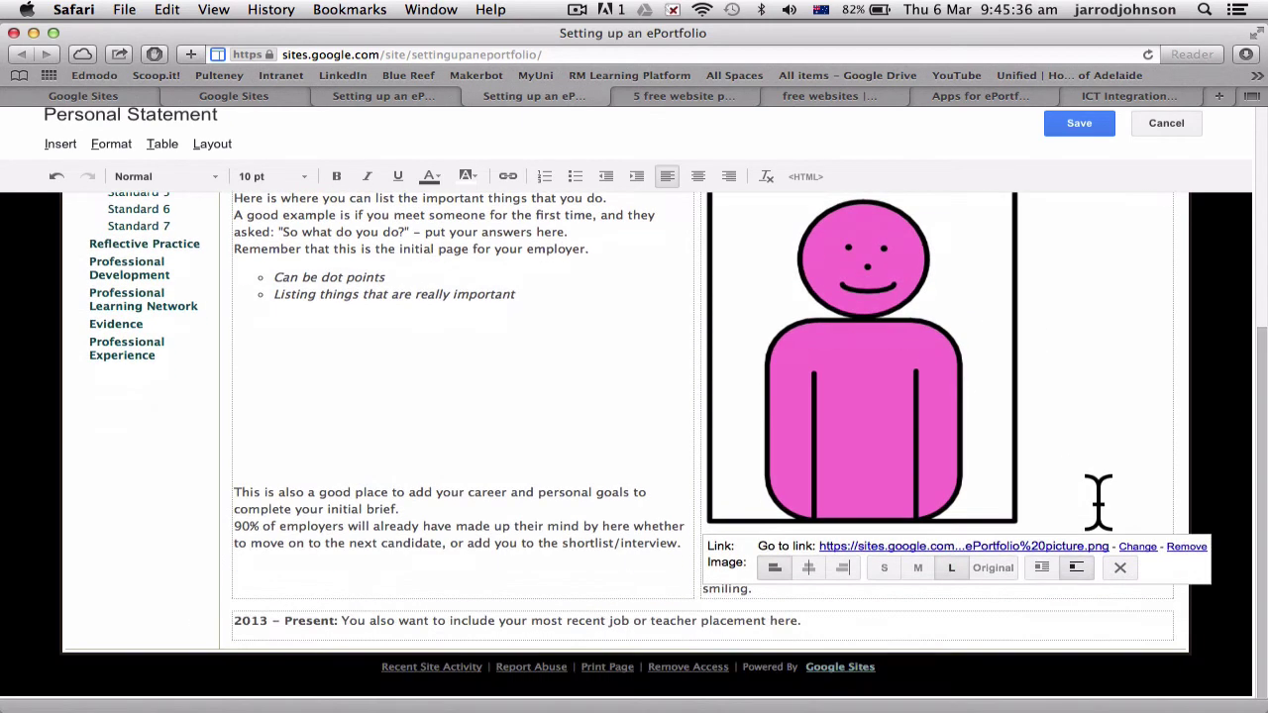
pyautogui.click(1097, 332)
# Step: Save the edited Personal Statement page
pyautogui.click(1079, 122)
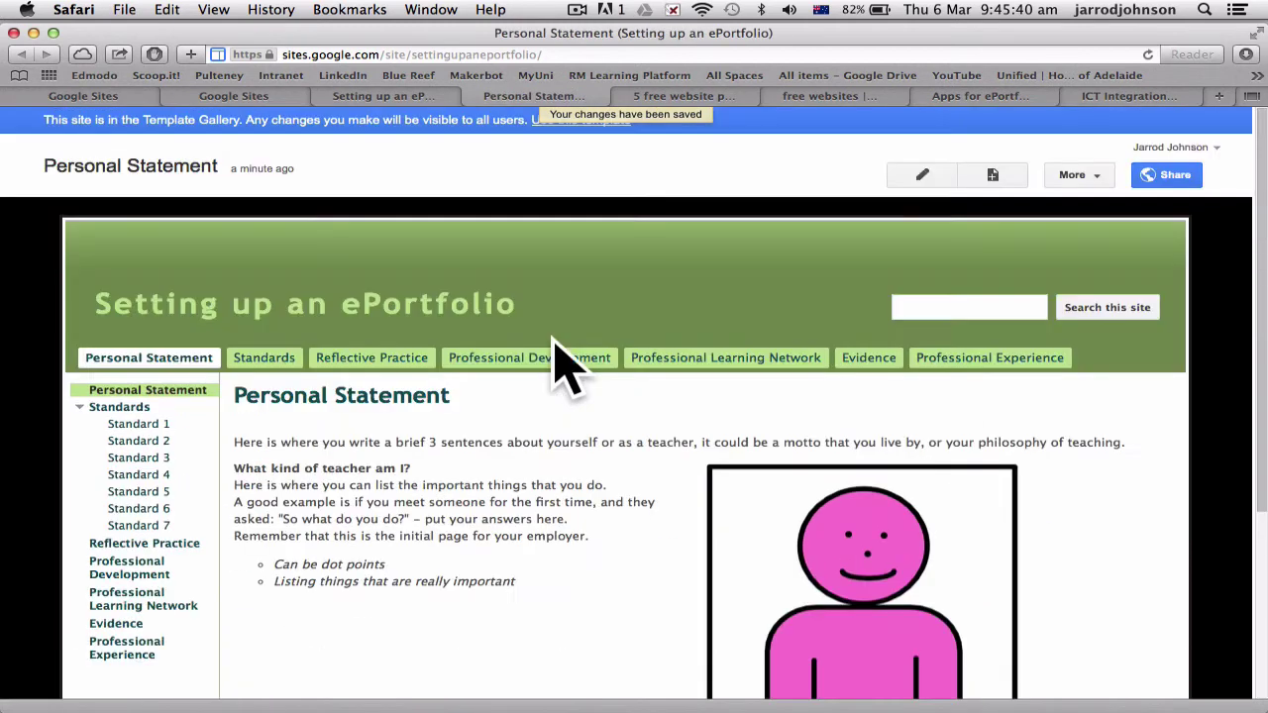
pyautogui.moveTo(297, 445)
pyautogui.scroll(-2, 297, 445)
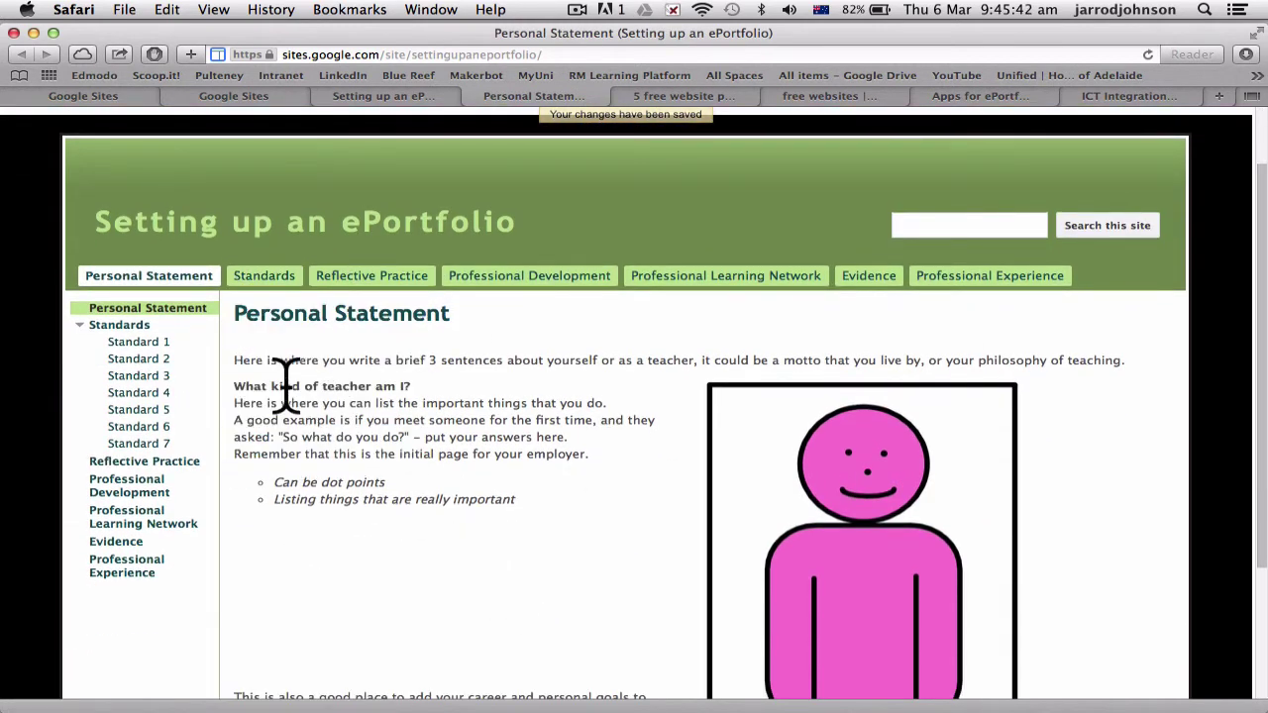
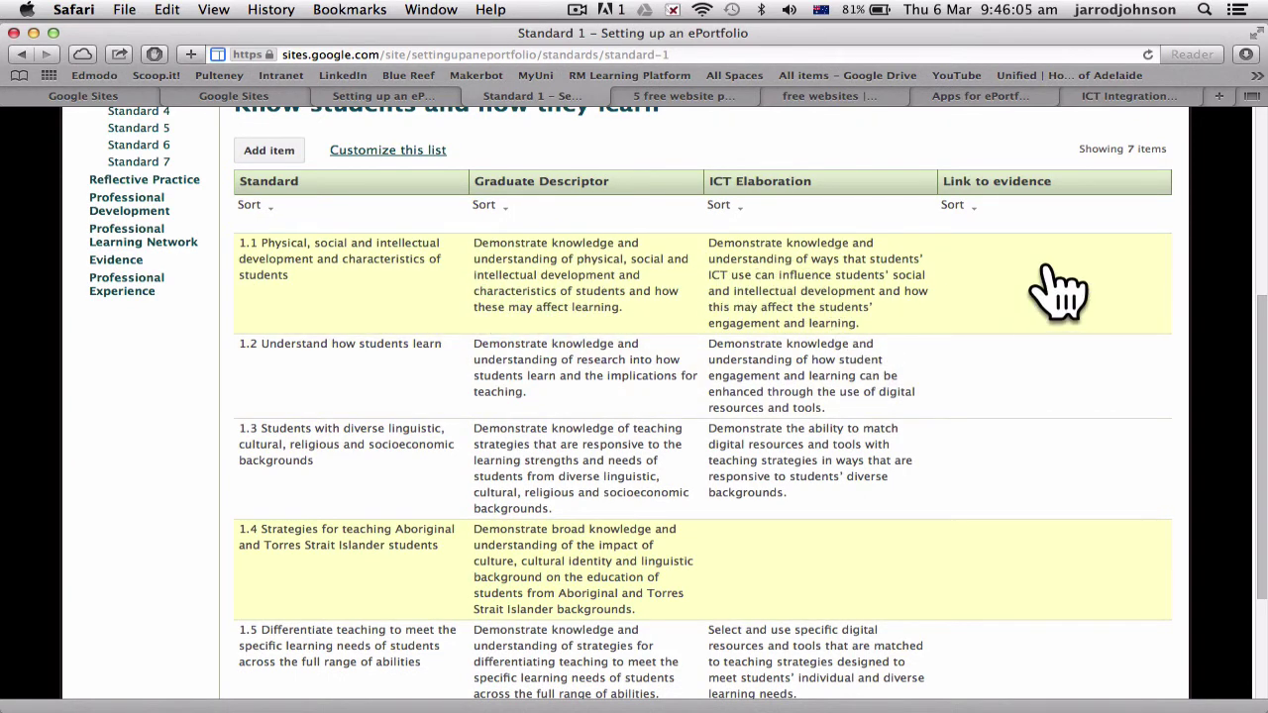
# Step: Enter 'Edmodo can be used as a learning tool for students' as standard 1.1's evidence and save it
pyautogui.scroll(1, 1035, 280)
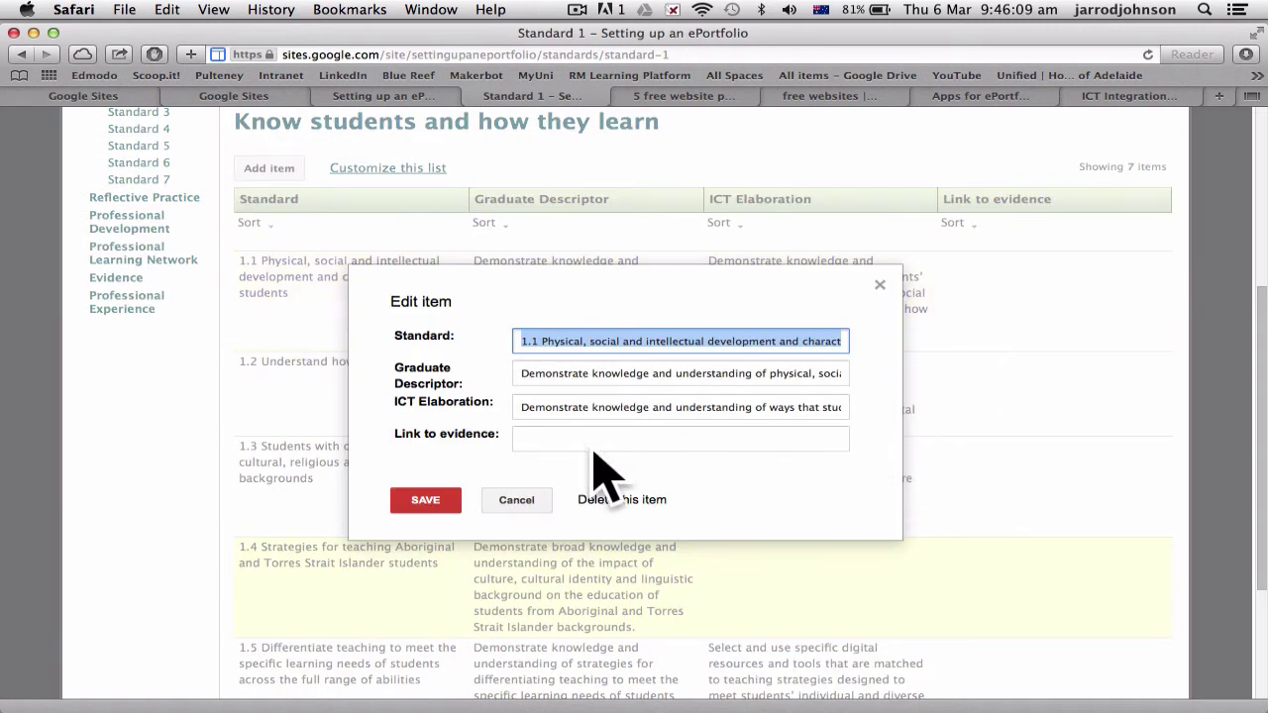
pyautogui.click(571, 438)
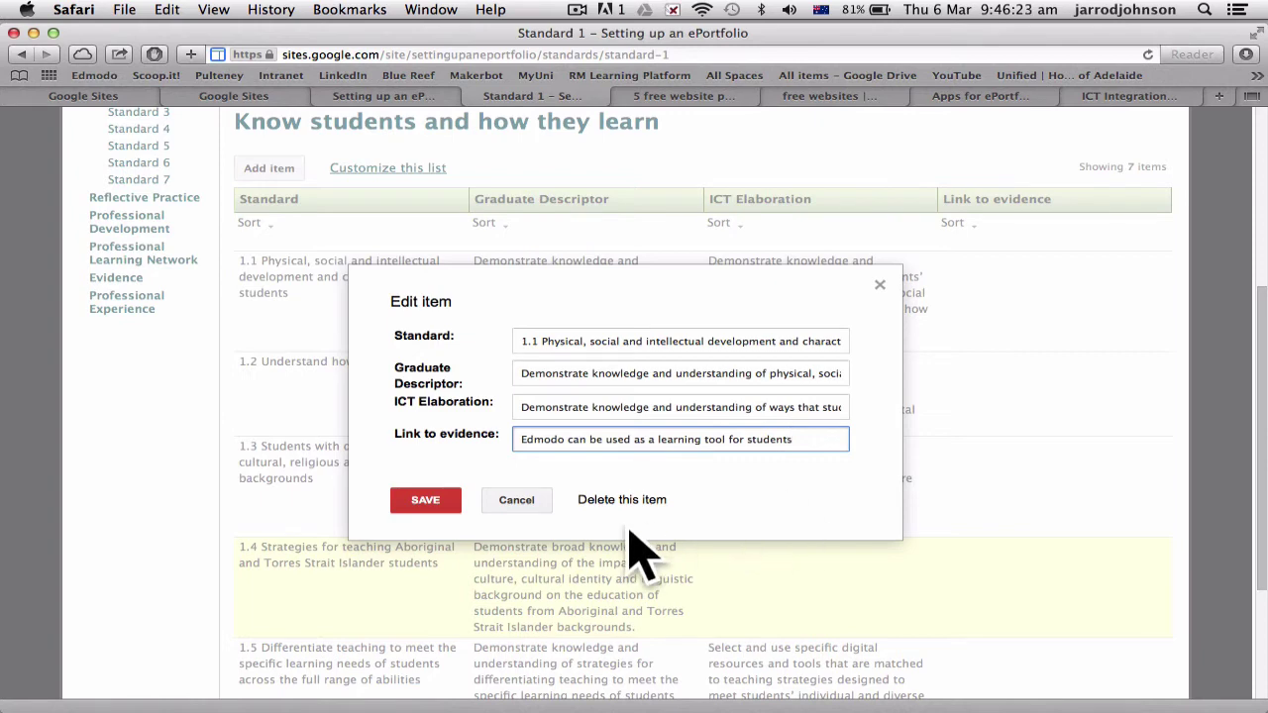
pyautogui.click(426, 500)
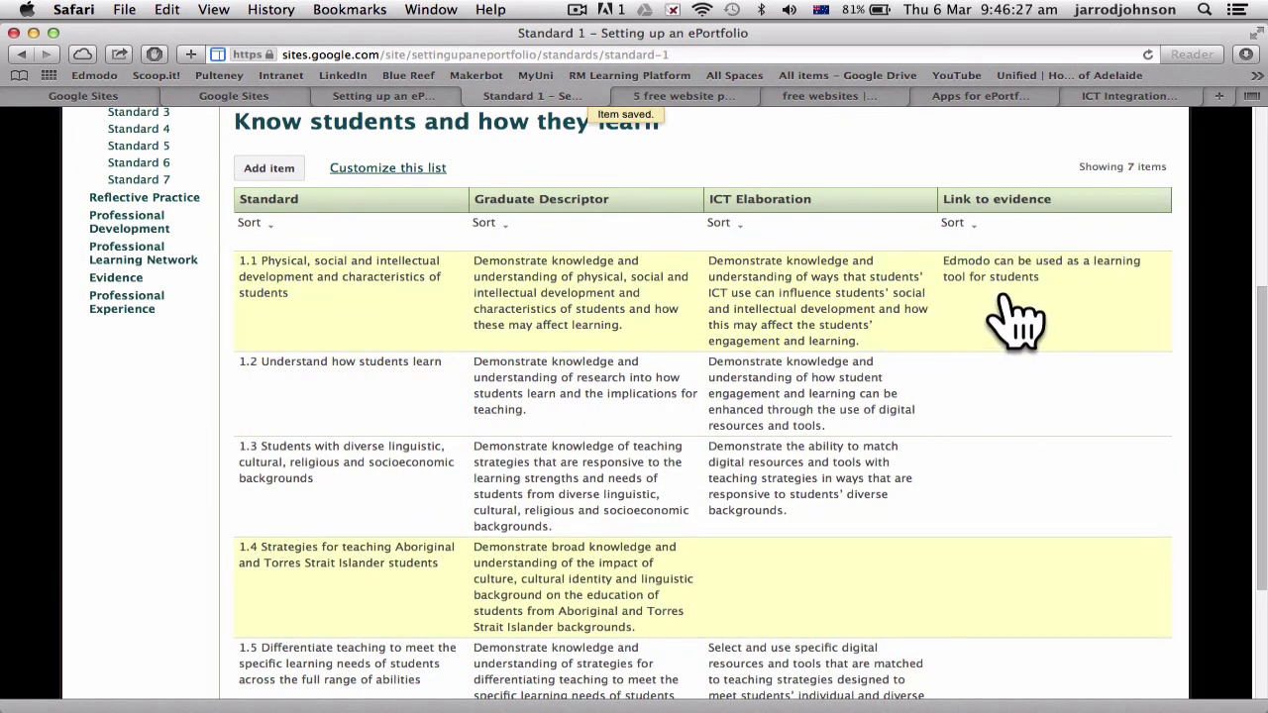
pyautogui.click(987, 309)
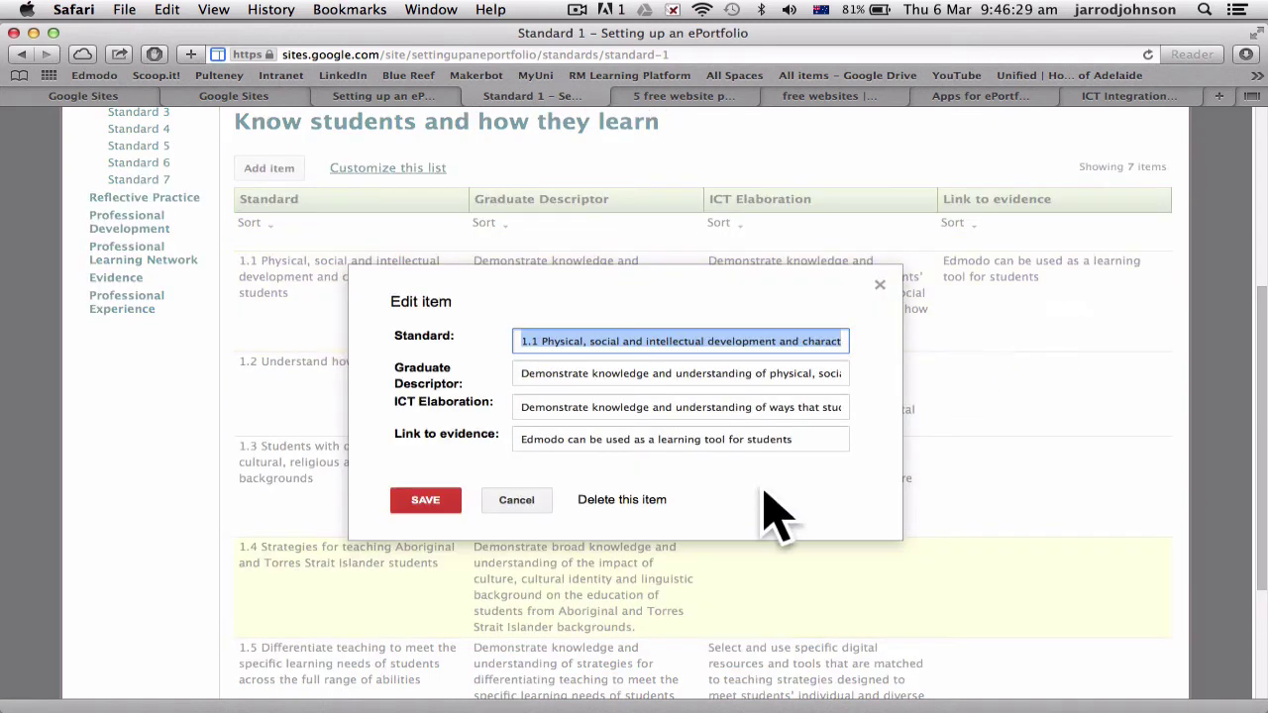
pyautogui.click(516, 500)
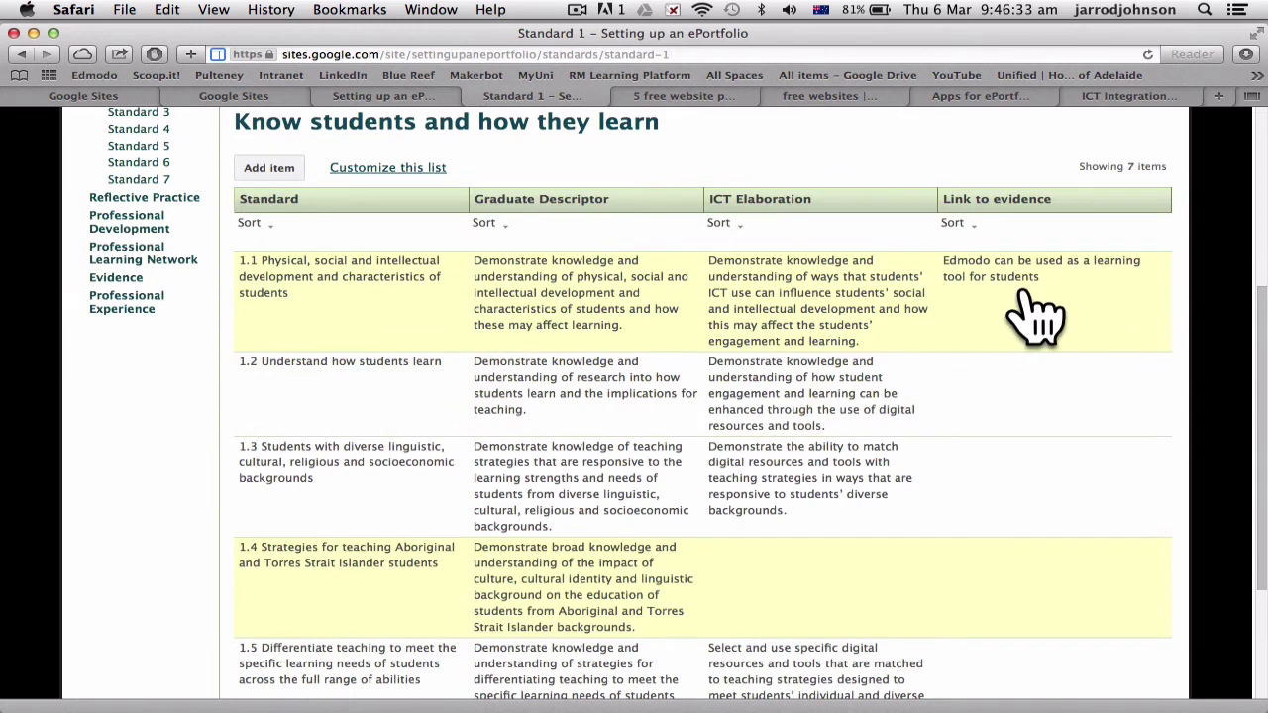
# Step: Change the Link to evidence column's type to URL
pyautogui.click(364, 170)
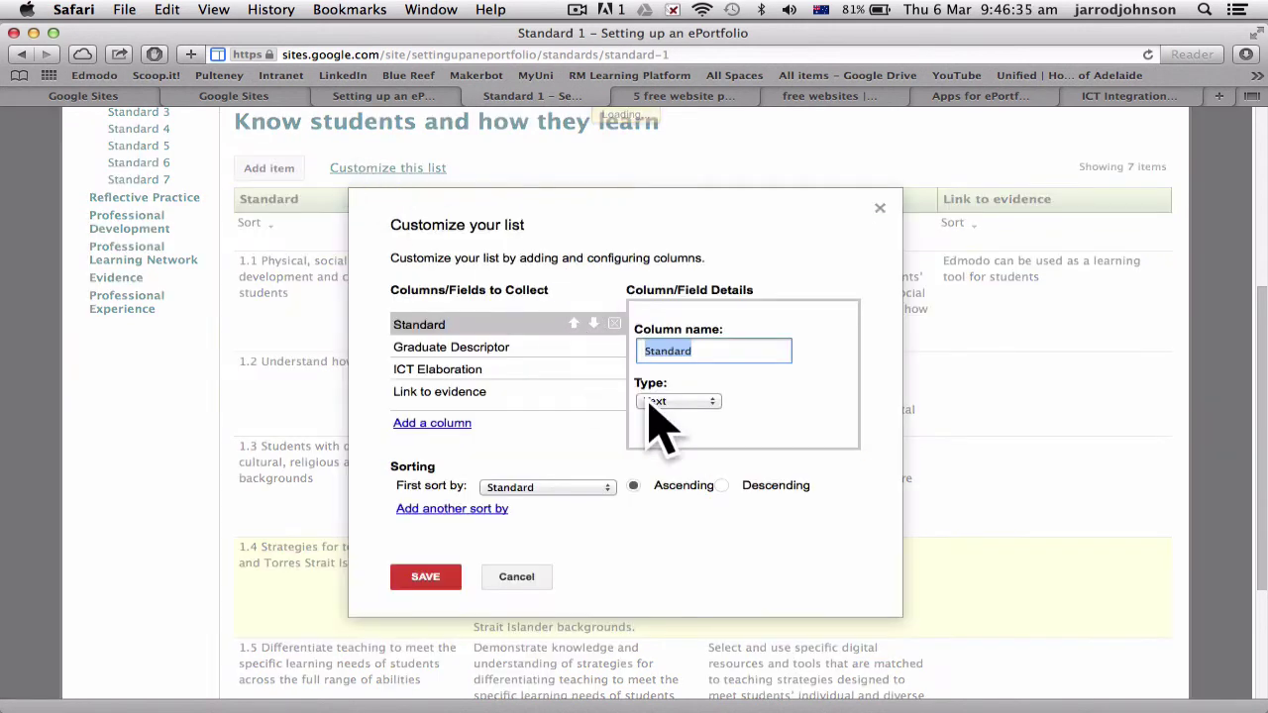
pyautogui.click(540, 392)
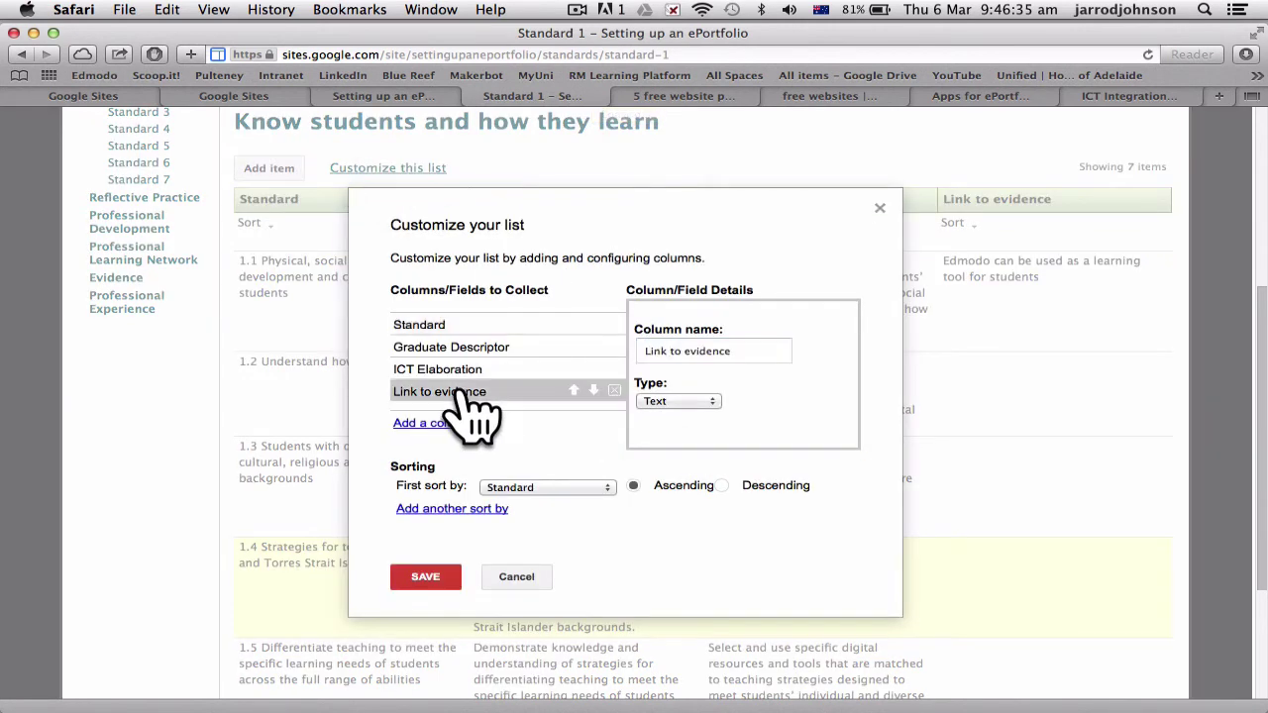
pyautogui.click(711, 398)
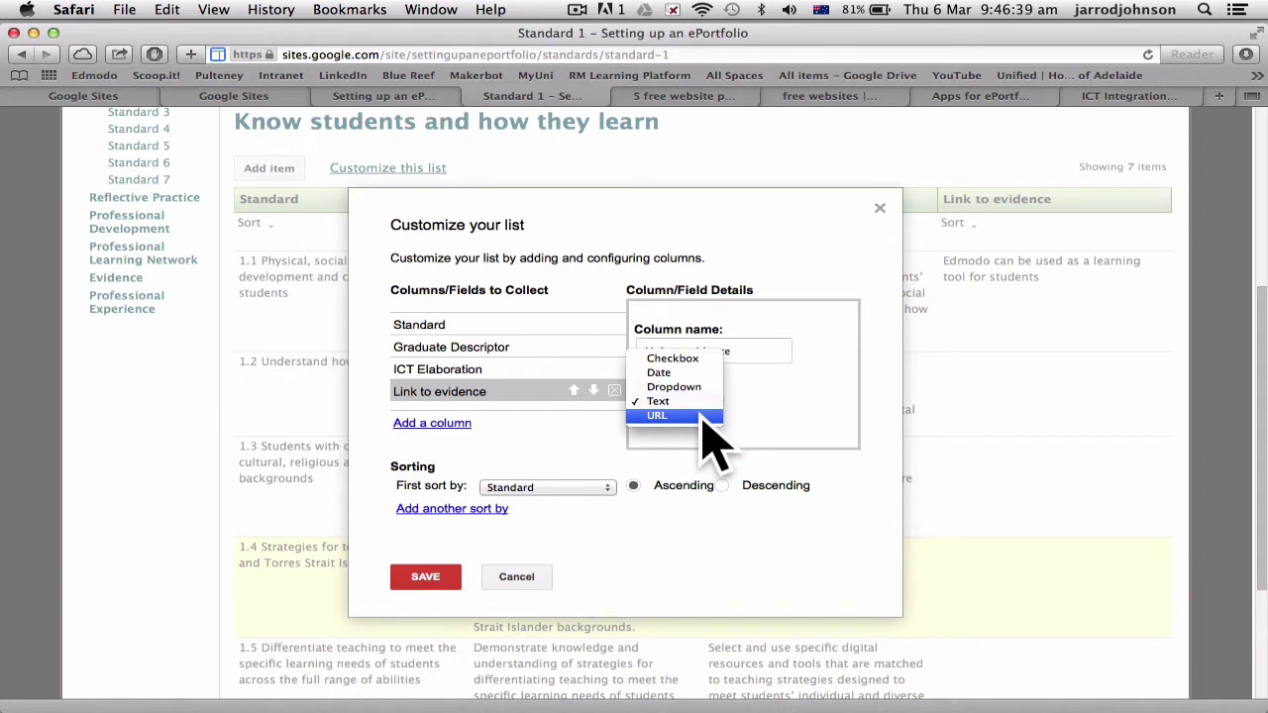
pyautogui.click(705, 418)
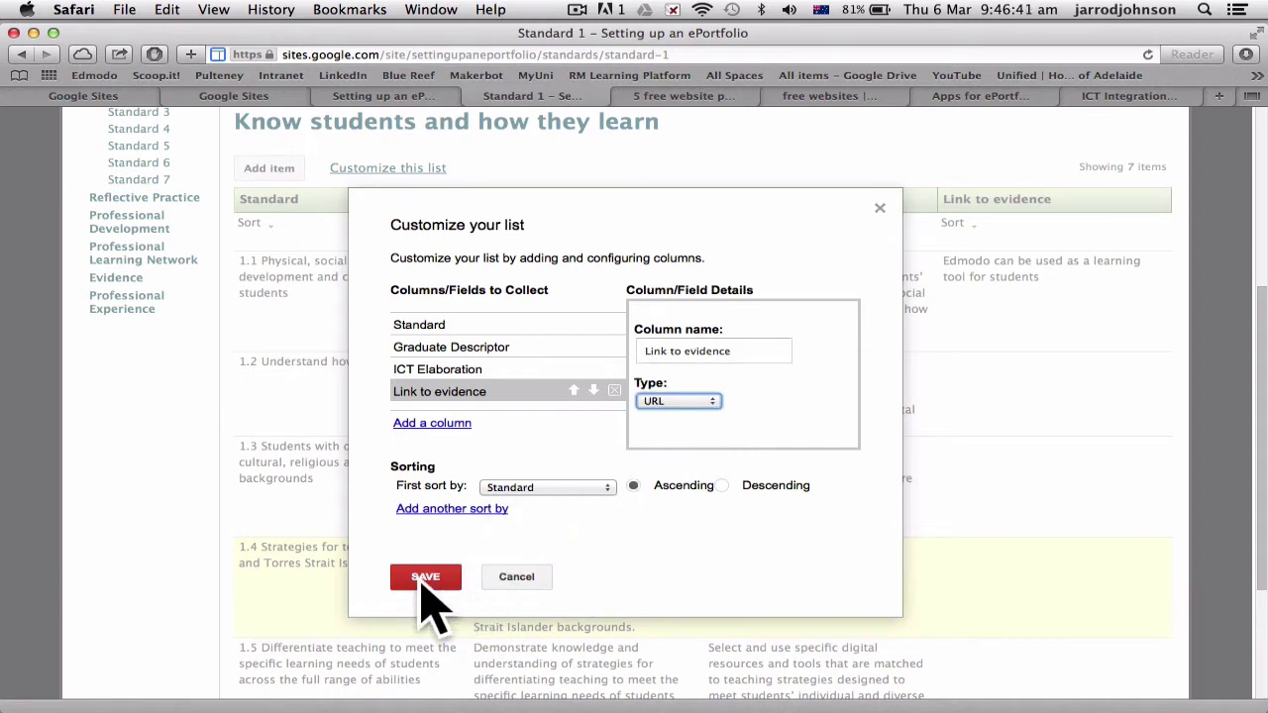
pyautogui.click(425, 576)
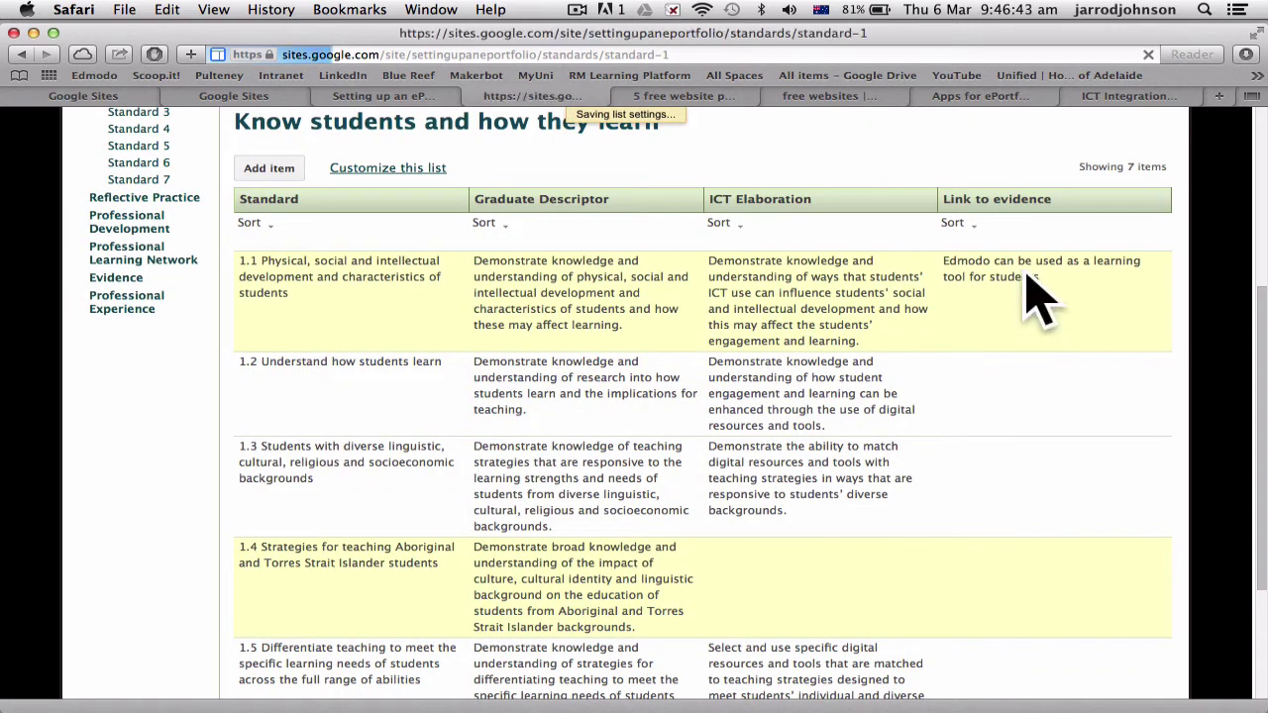
# Step: Clear standard 1.1's evidence web address and display text, and save the entry
pyautogui.scroll(-3, 1025, 466)
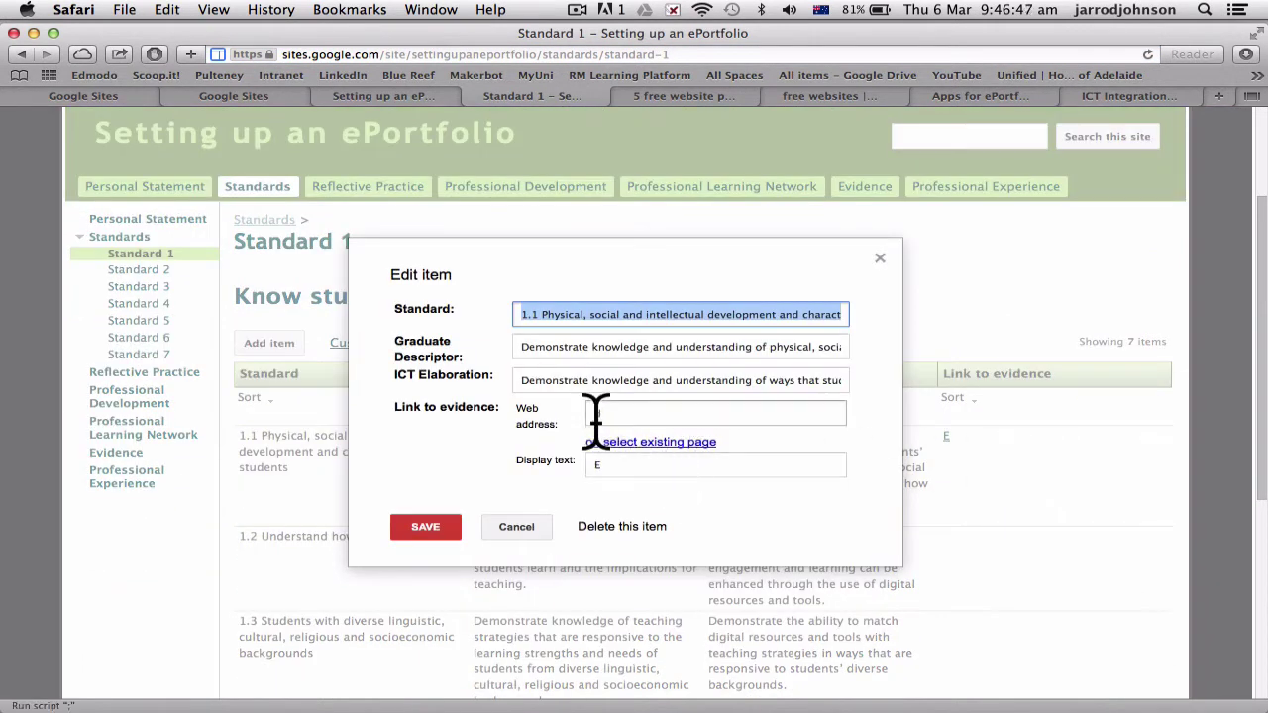
pyautogui.click(615, 411)
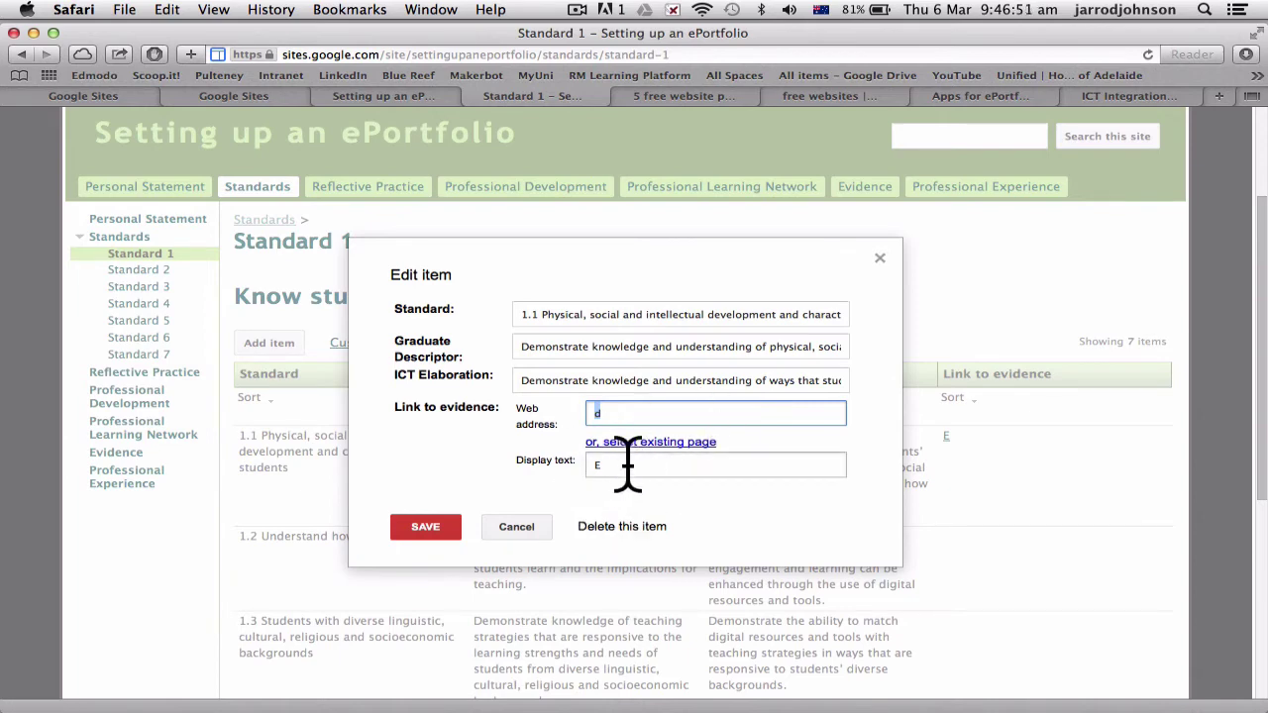
pyautogui.click(599, 468)
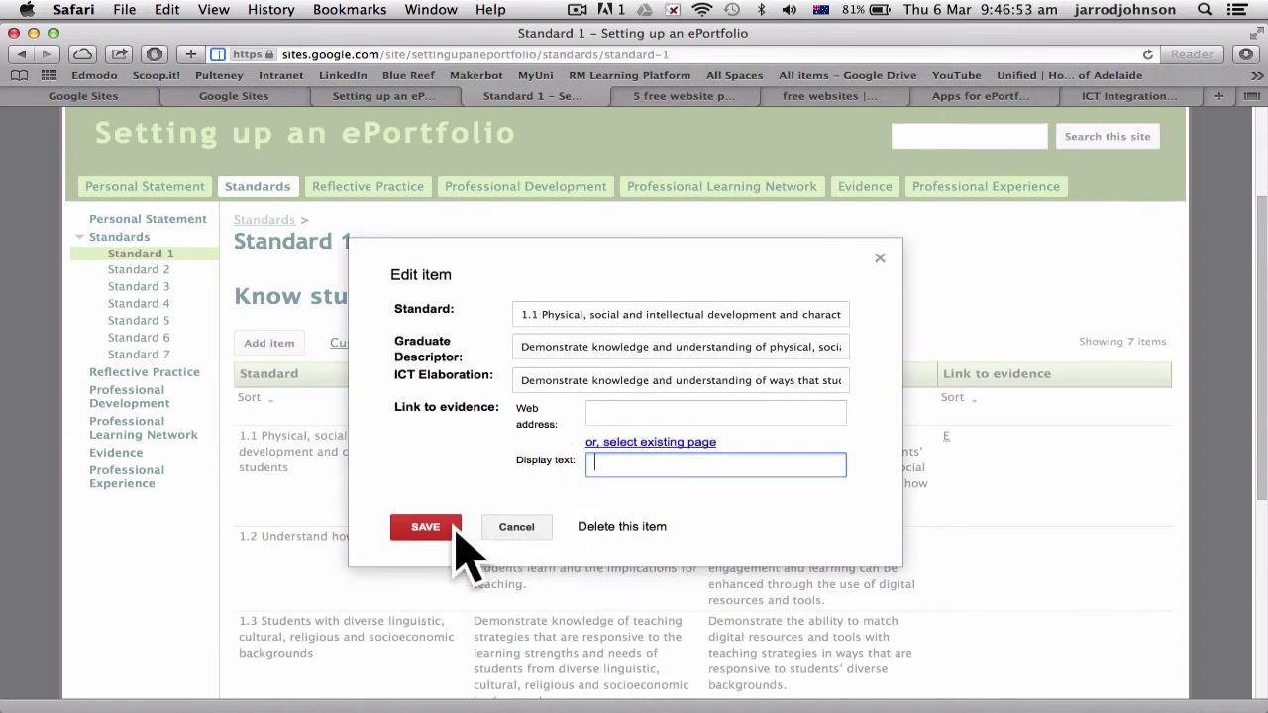
pyautogui.click(446, 529)
pyautogui.scroll(-2, 1021, 445)
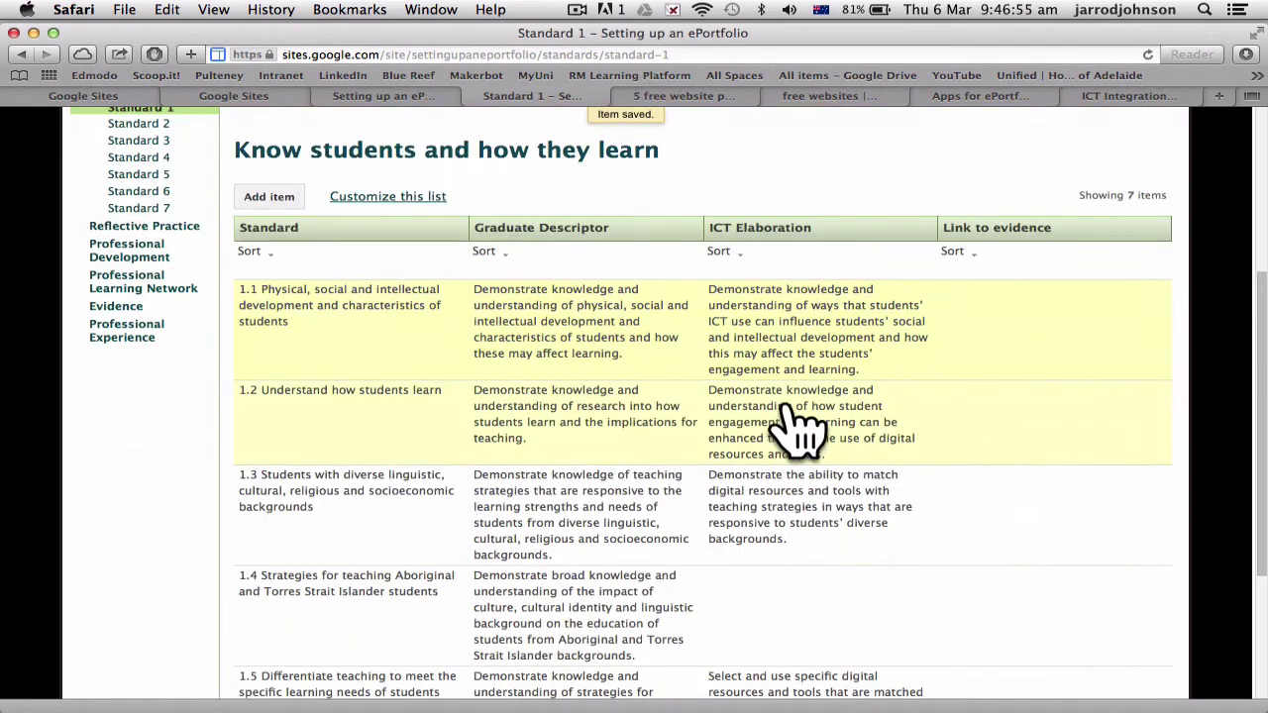
pyautogui.scroll(4, 793, 425)
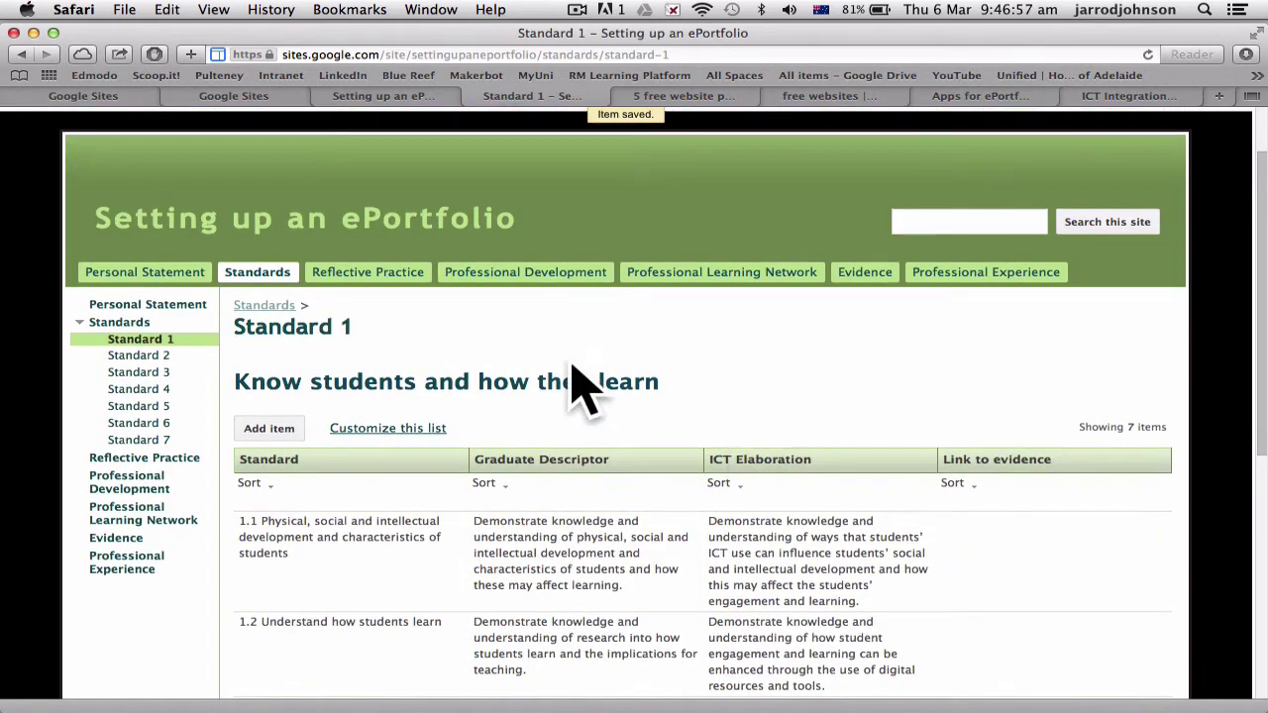
# Step: Start a new Reflective Practice post titled 'Working with student teachers'
pyautogui.click(388, 274)
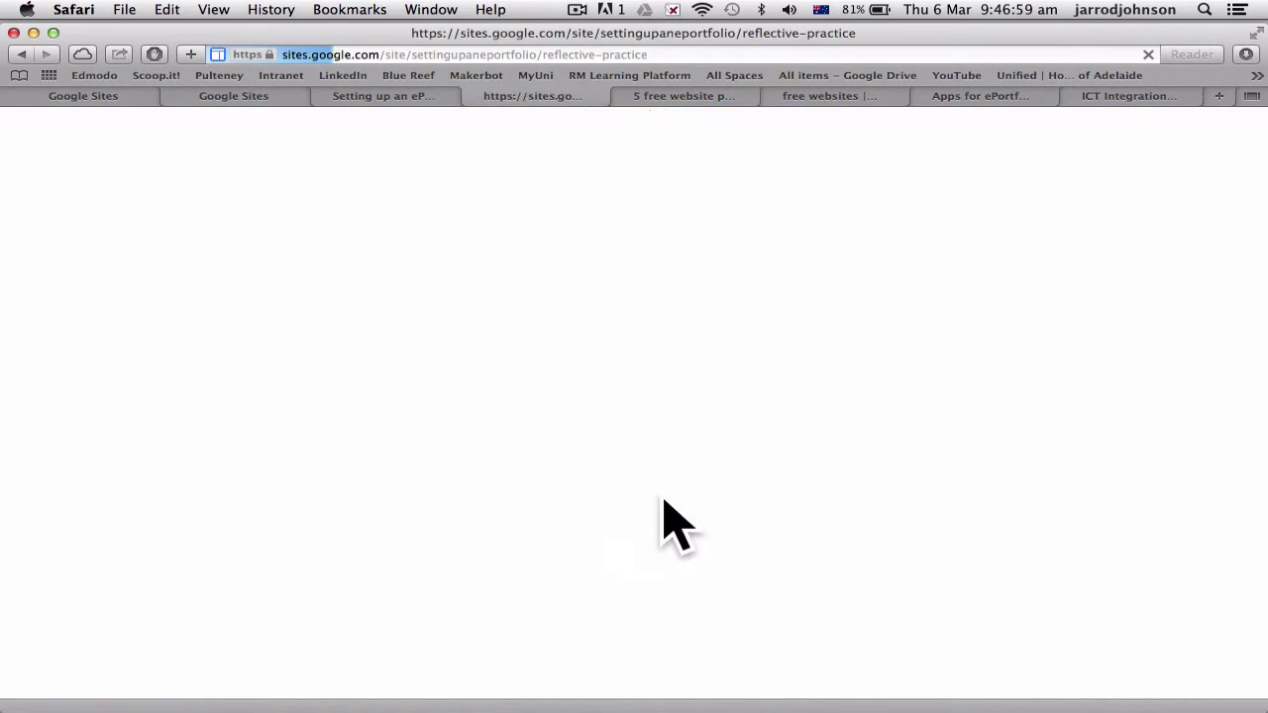
pyautogui.scroll(-3, 525, 507)
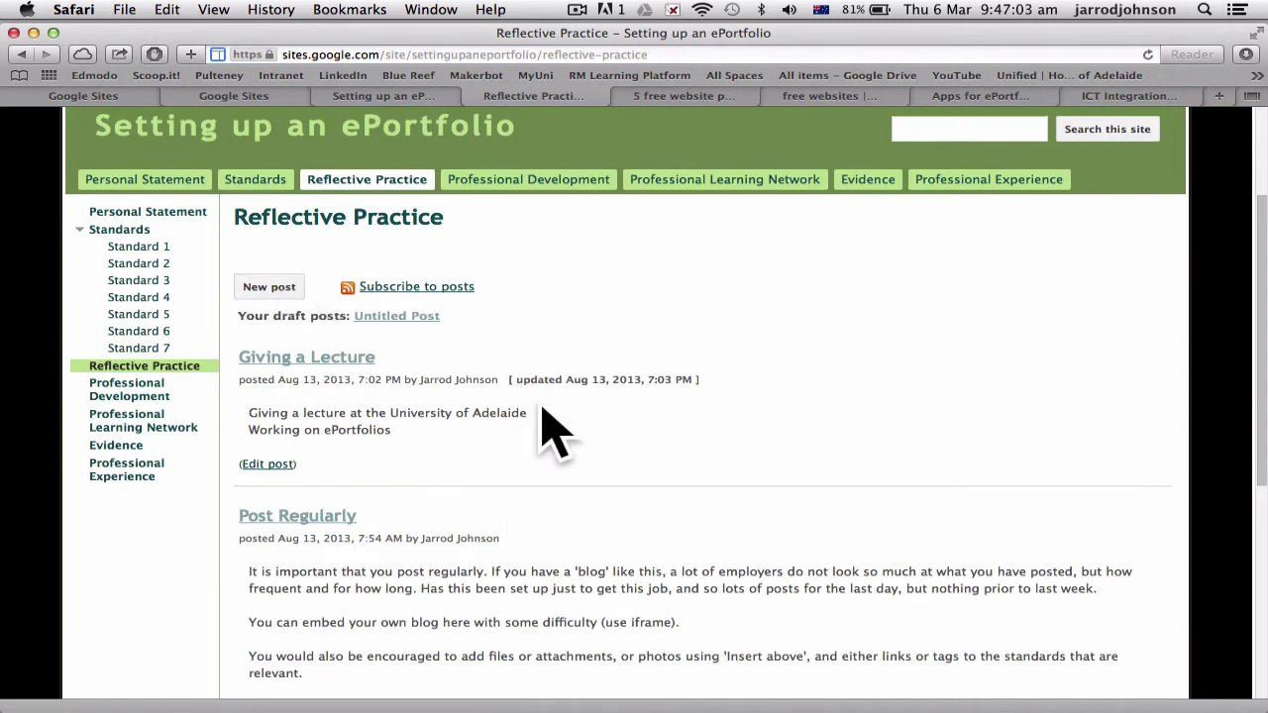
pyautogui.click(264, 287)
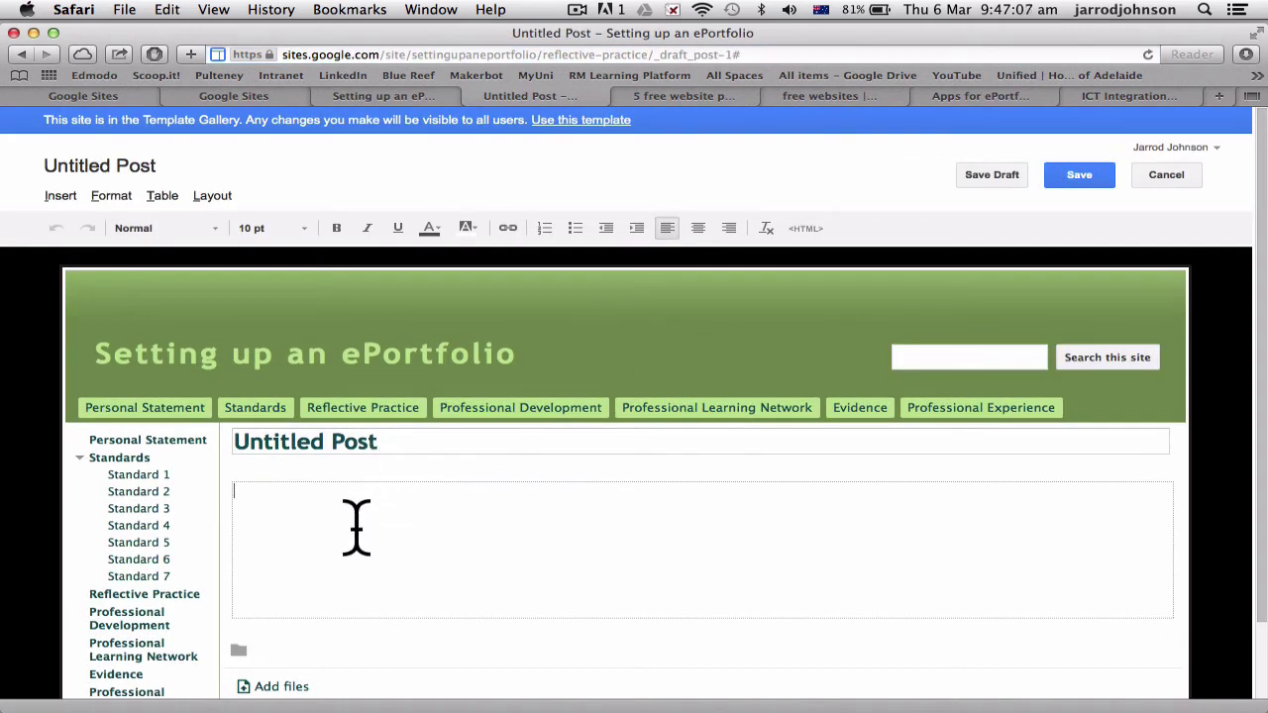
pyautogui.click(391, 441)
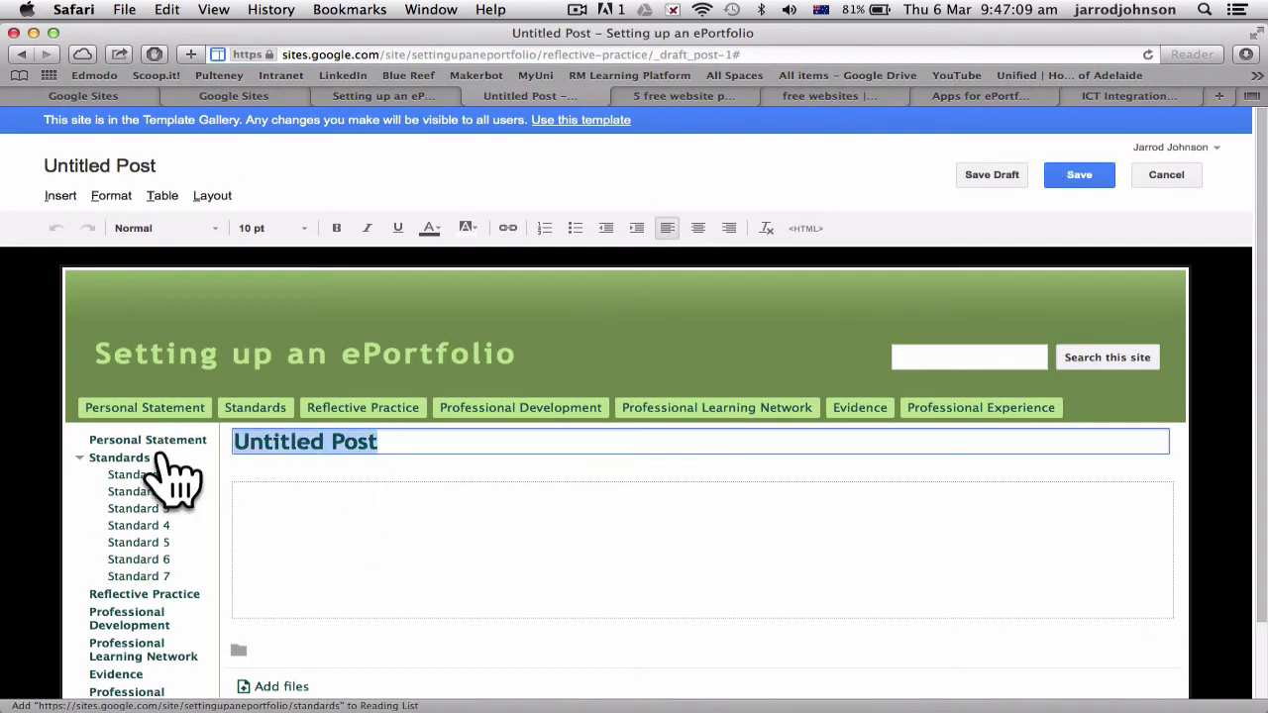
pyautogui.write('Working with st')
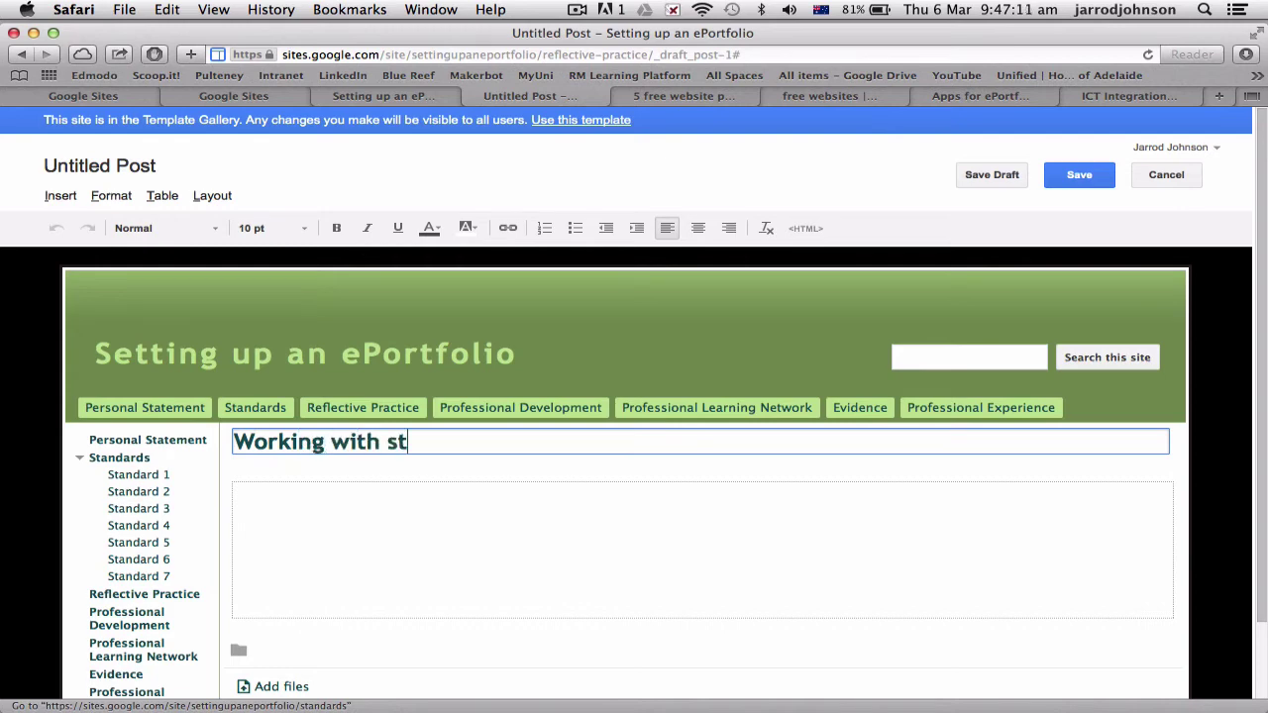
pyautogui.write('udent teachers')
# Step: Write the body 'I am conducting lectures', publish the post, and go to Professional Development
pyautogui.click(235, 491)
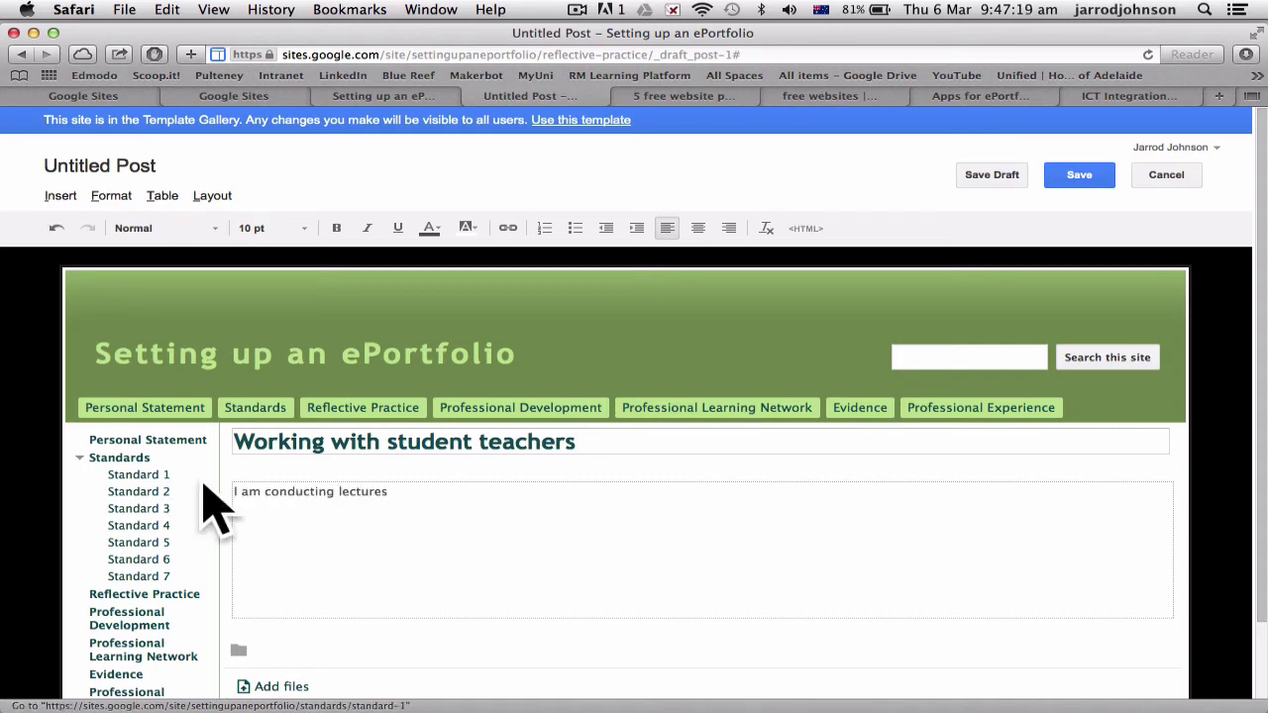
pyautogui.scroll(-2, 297, 525)
pyautogui.click(278, 600)
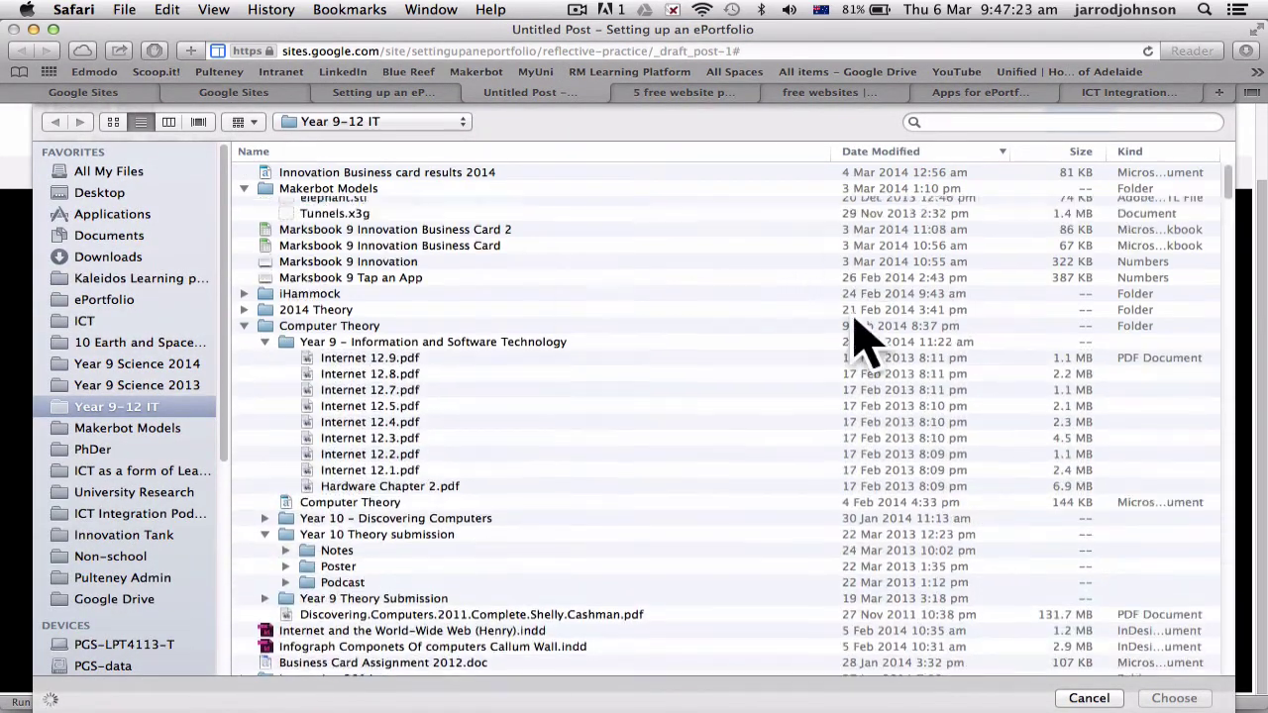
pyautogui.click(1088, 699)
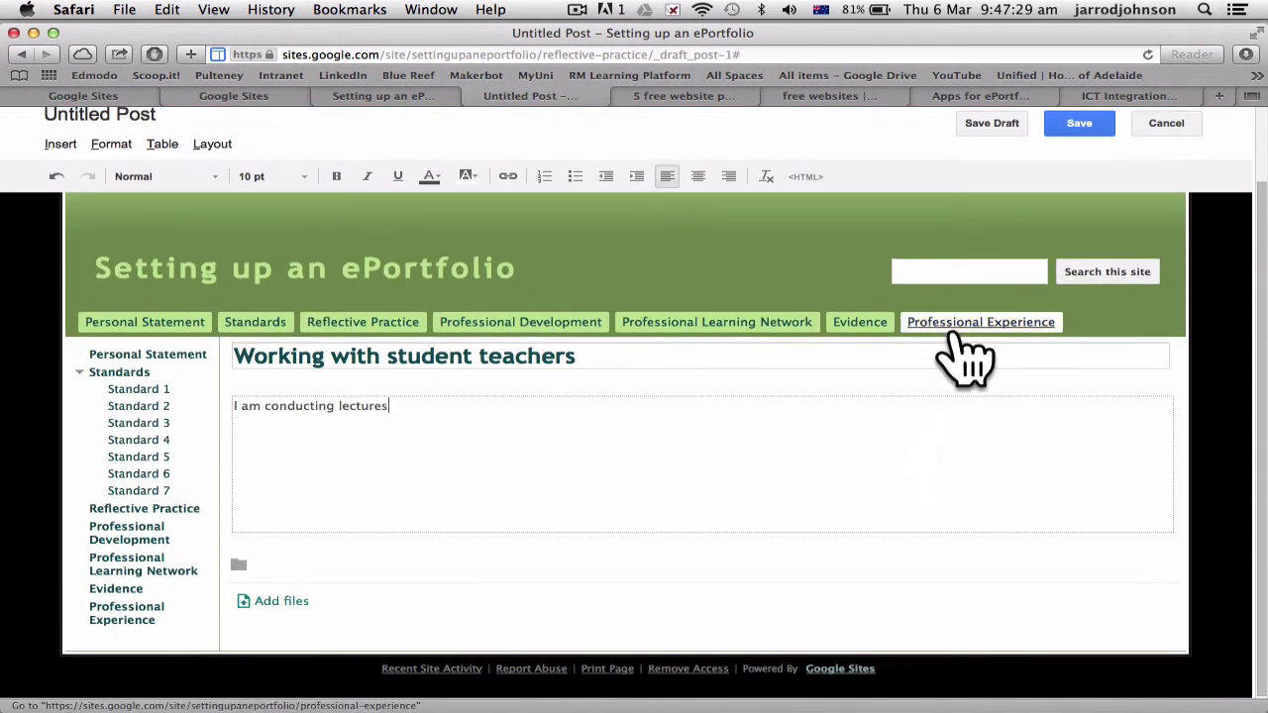
pyautogui.click(1078, 126)
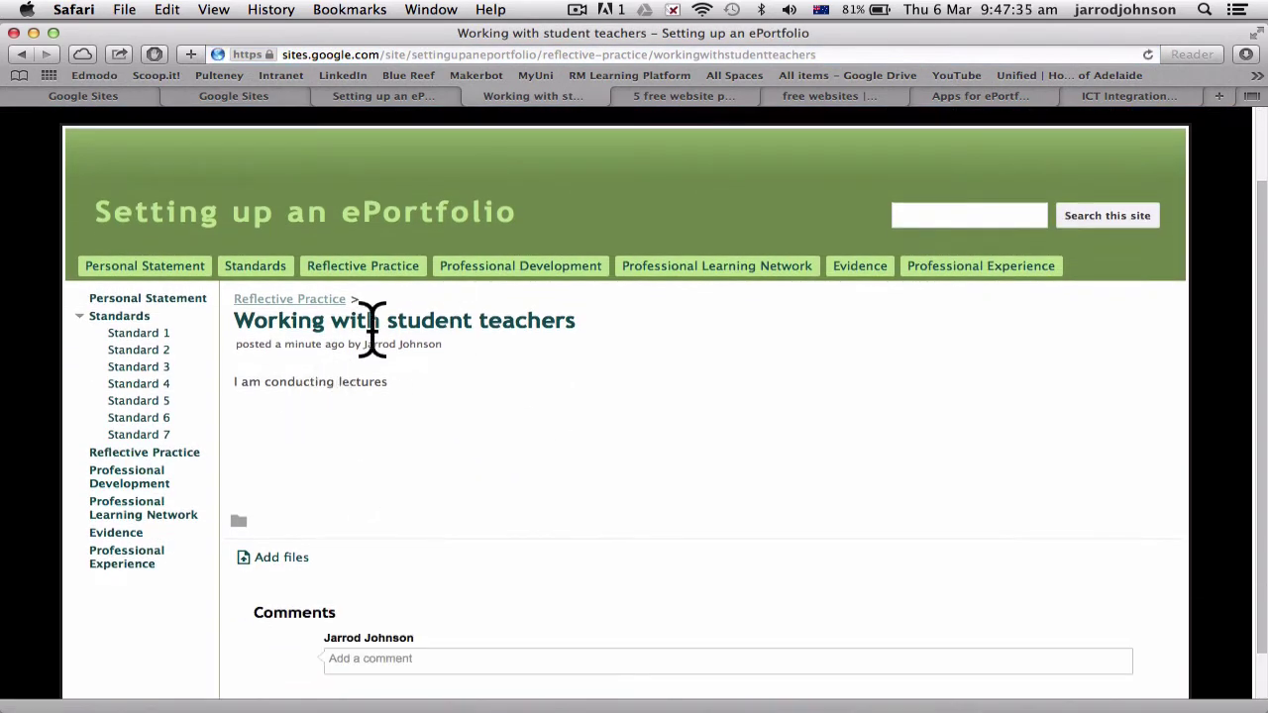
pyautogui.click(360, 266)
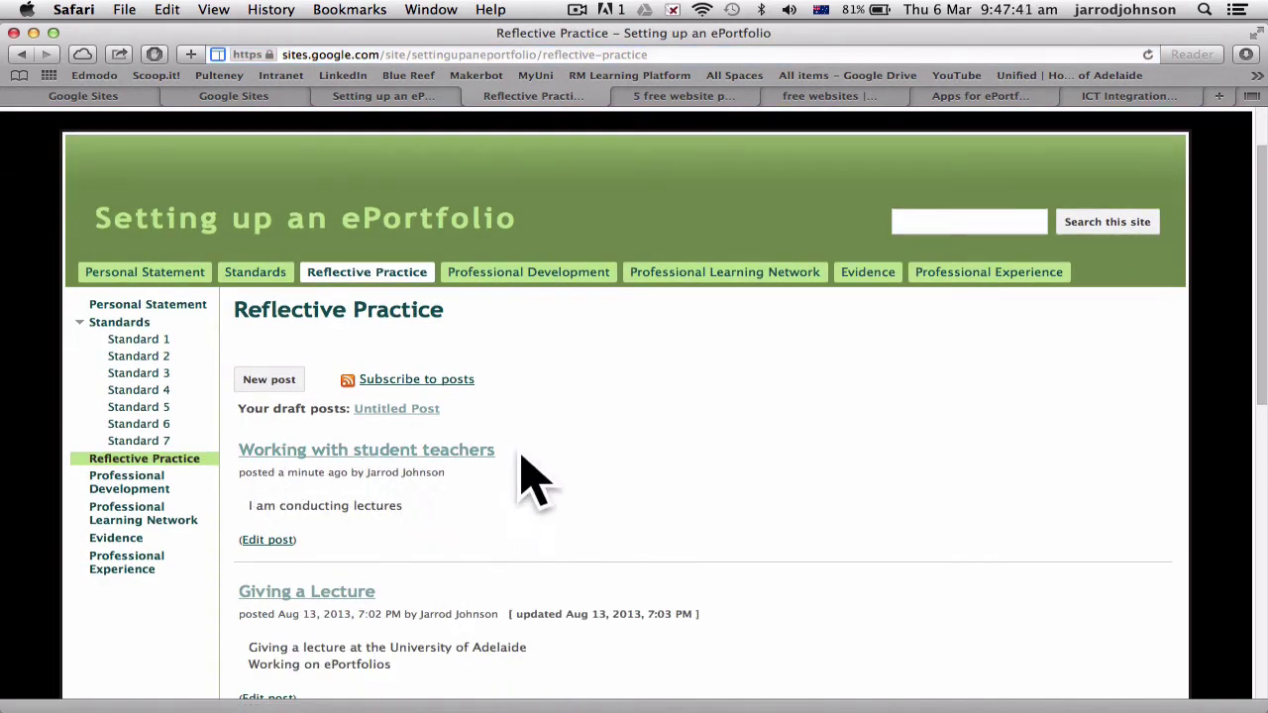
pyautogui.click(526, 275)
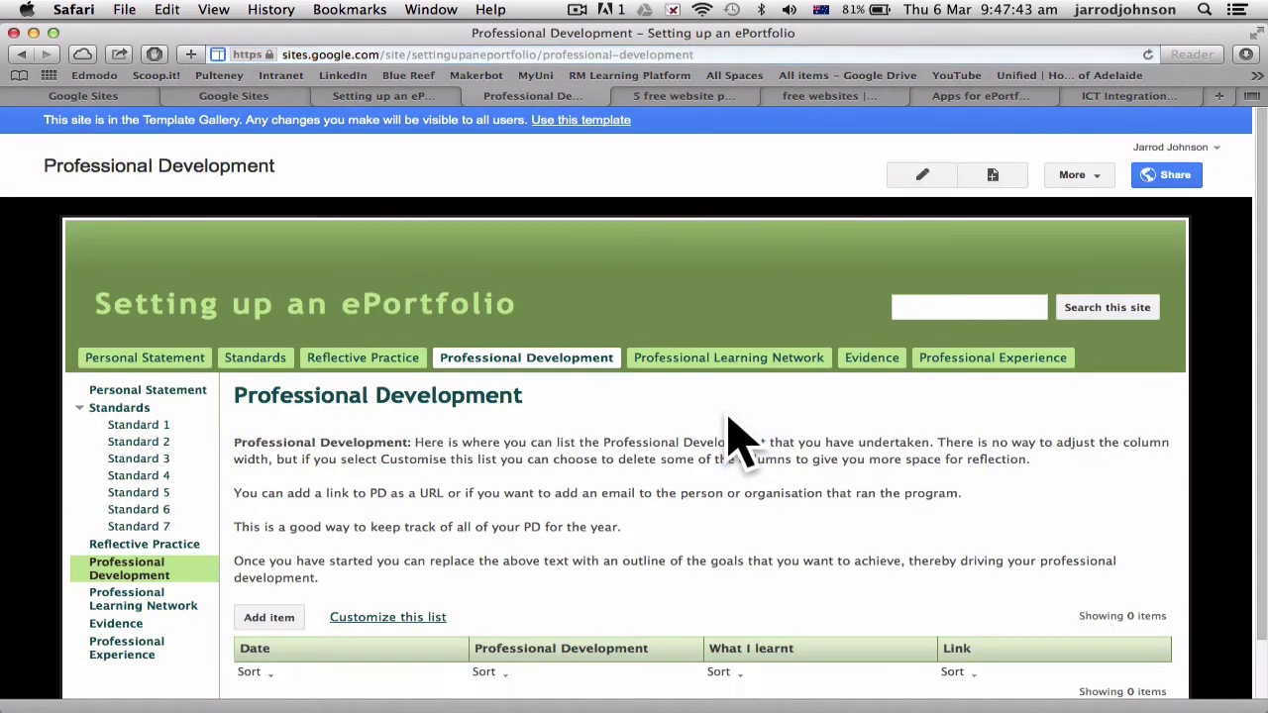
# Step: Browse the Professional Learning Network page's videos and Scoop.it box, then view the empty Evidence page
pyautogui.scroll(-2, 728, 441)
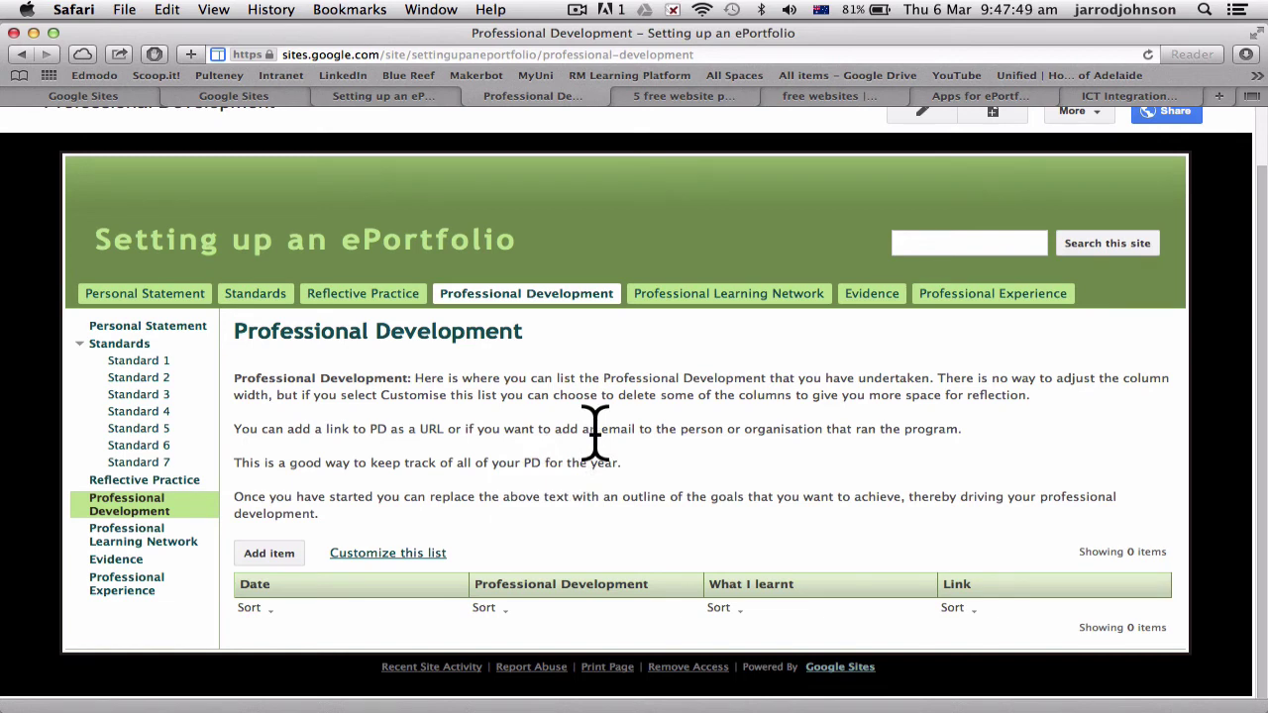
pyautogui.click(735, 296)
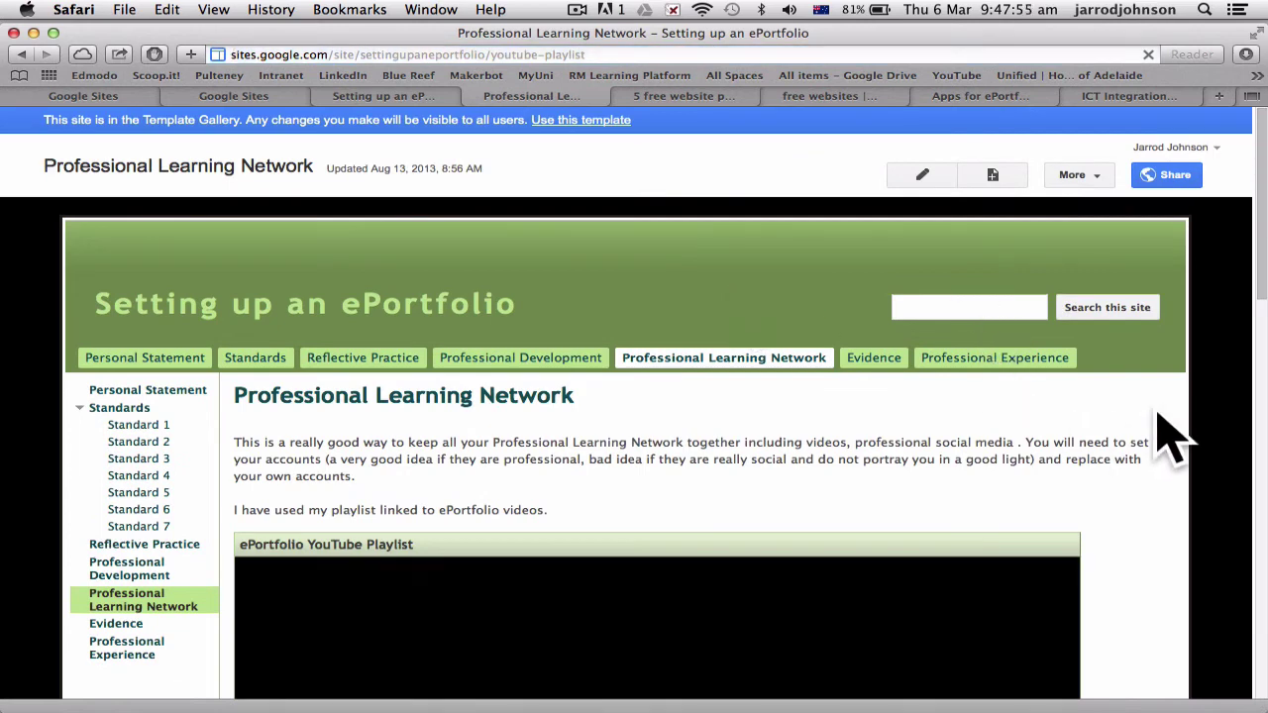
pyautogui.scroll(-3, 1155, 426)
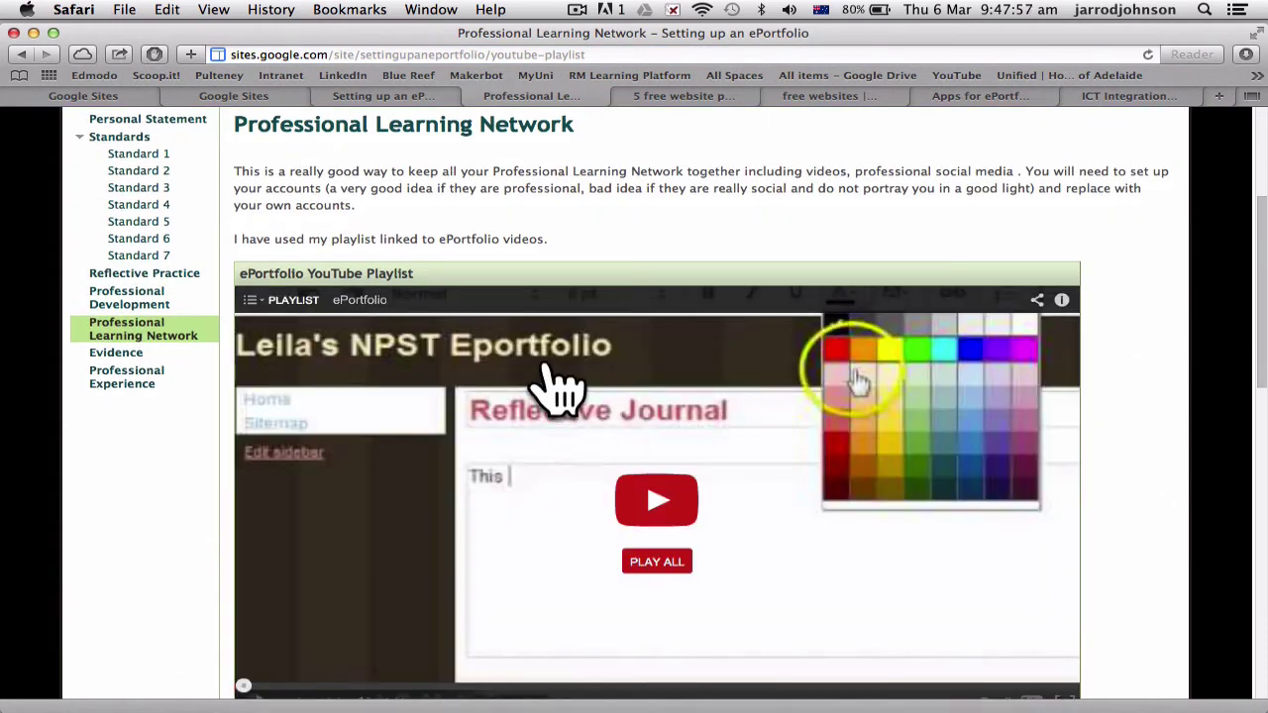
pyautogui.scroll(-2, 609, 495)
pyautogui.scroll(1, 609, 495)
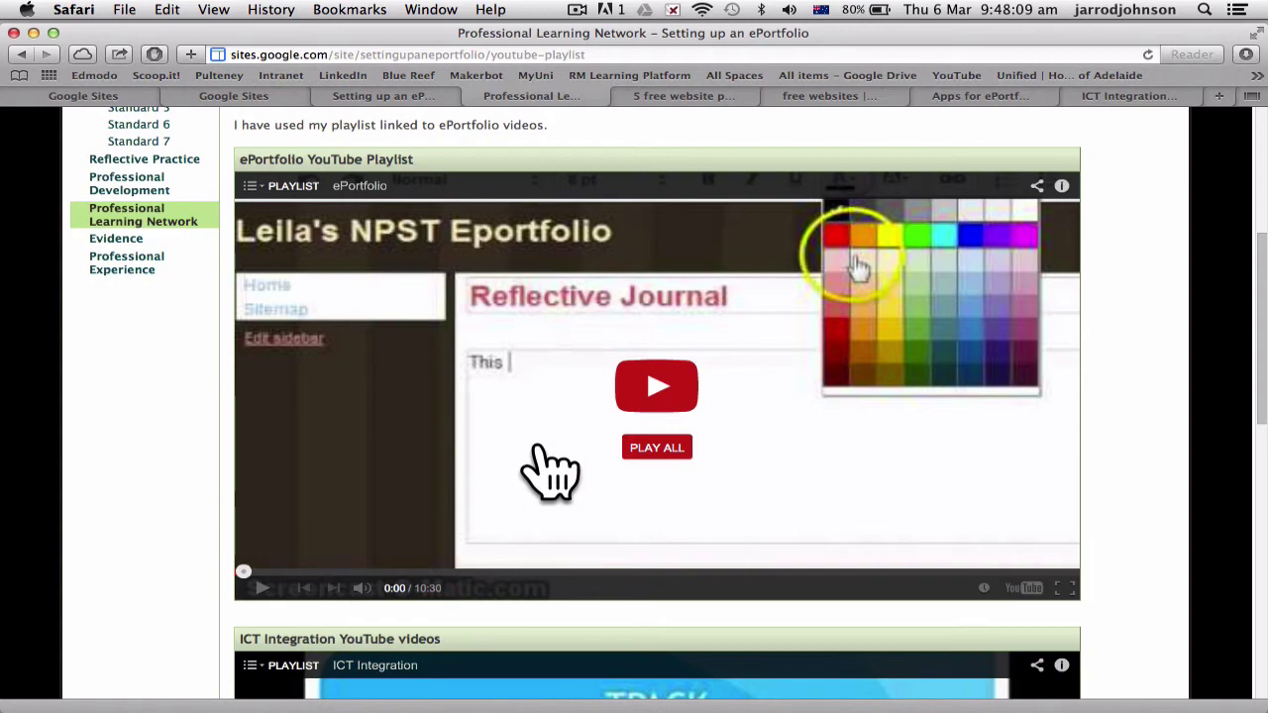
pyautogui.scroll(-10, 578, 448)
pyautogui.scroll(3, 581, 442)
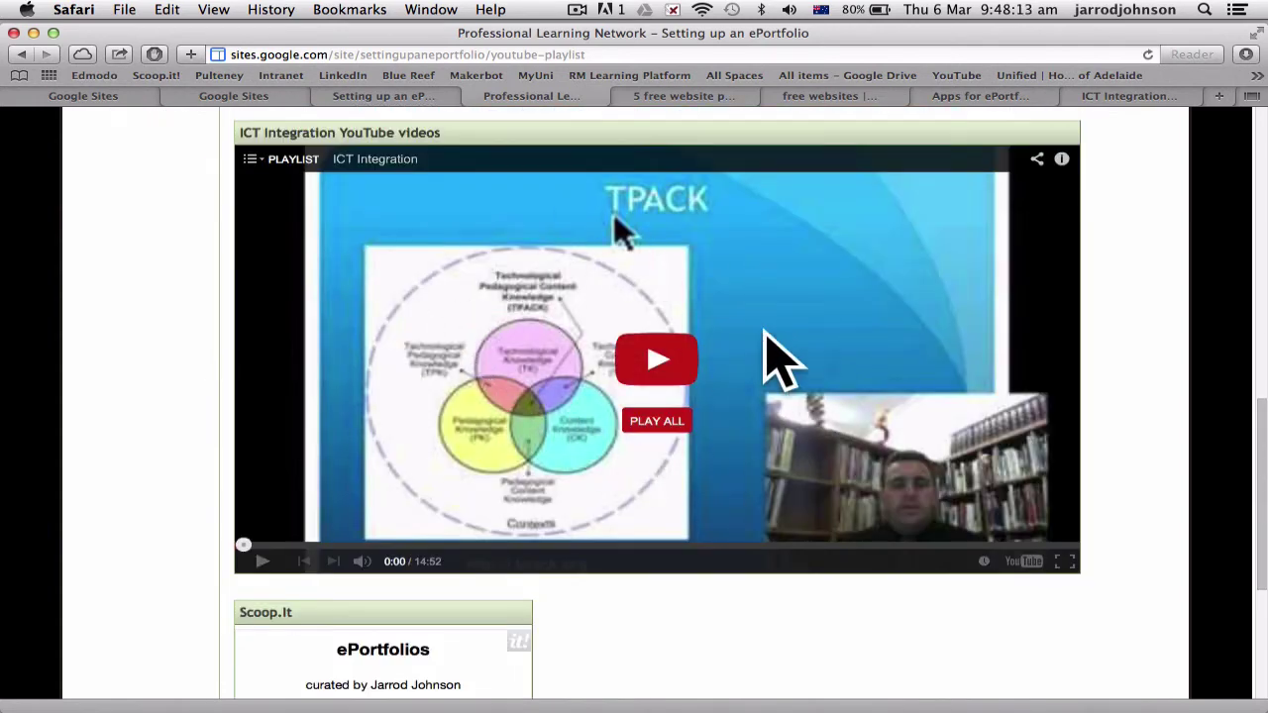
pyautogui.scroll(-5, 588, 532)
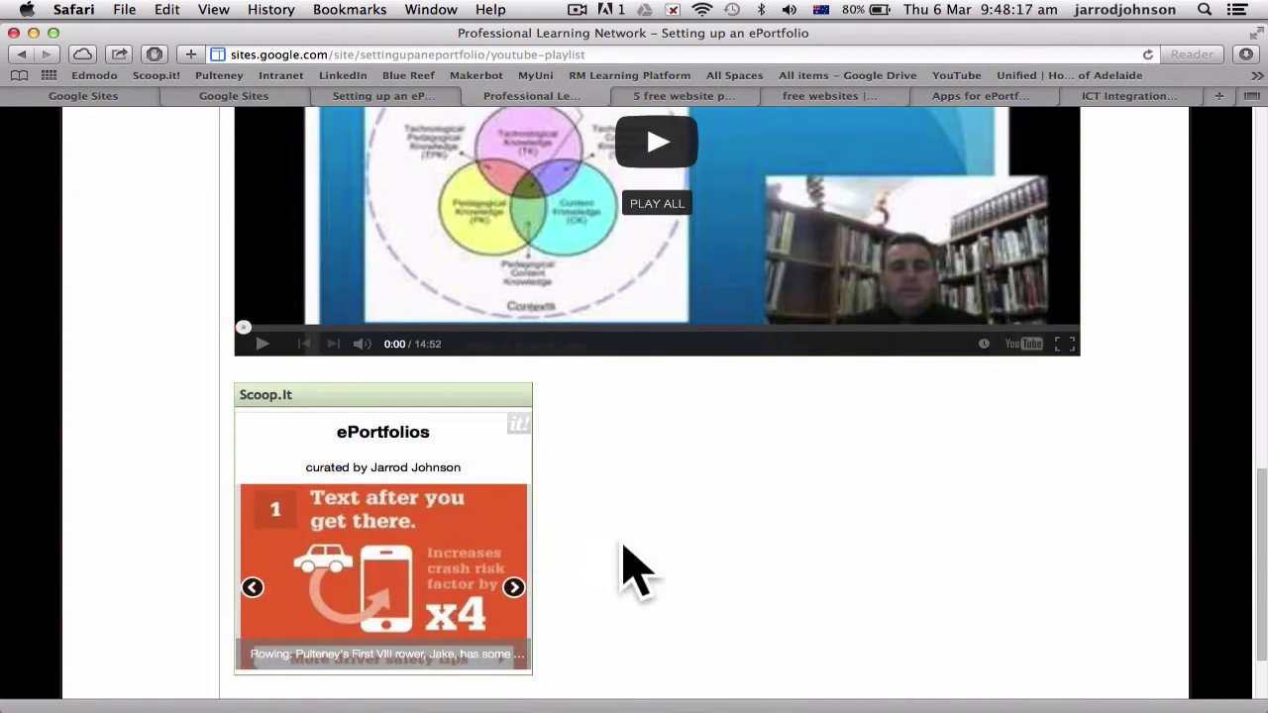
pyautogui.scroll(10, 628, 566)
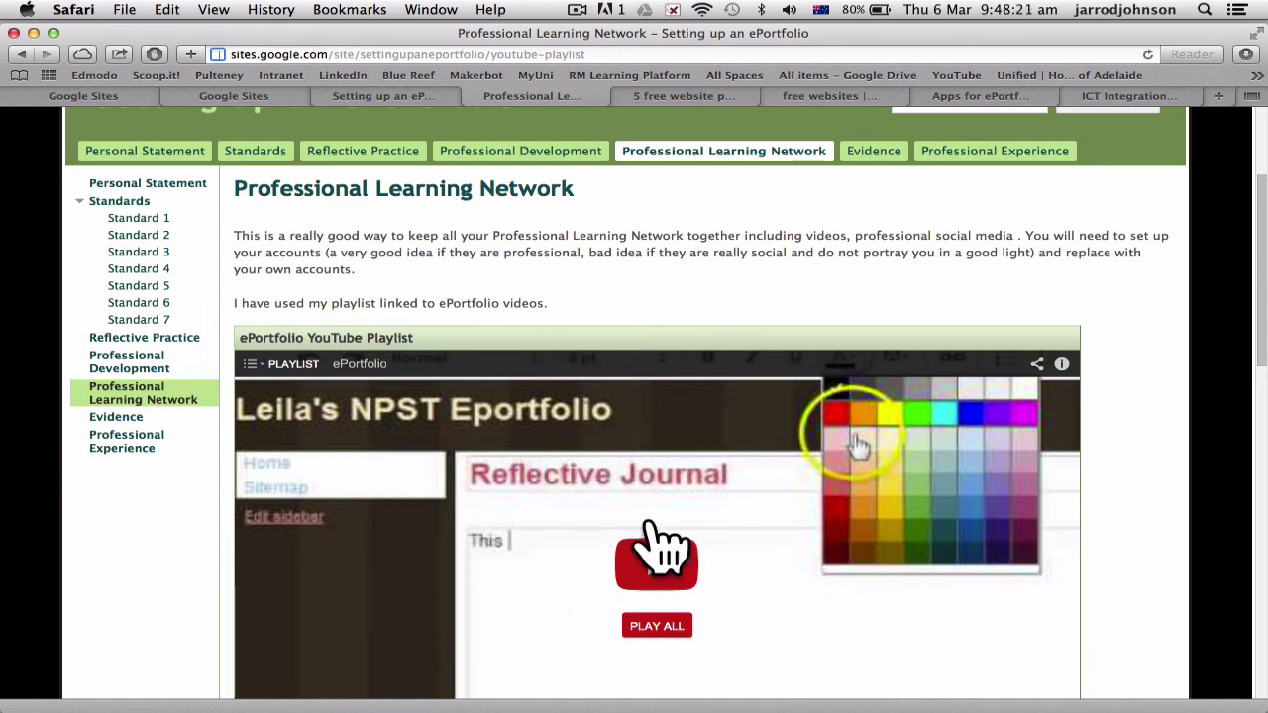
pyautogui.click(876, 153)
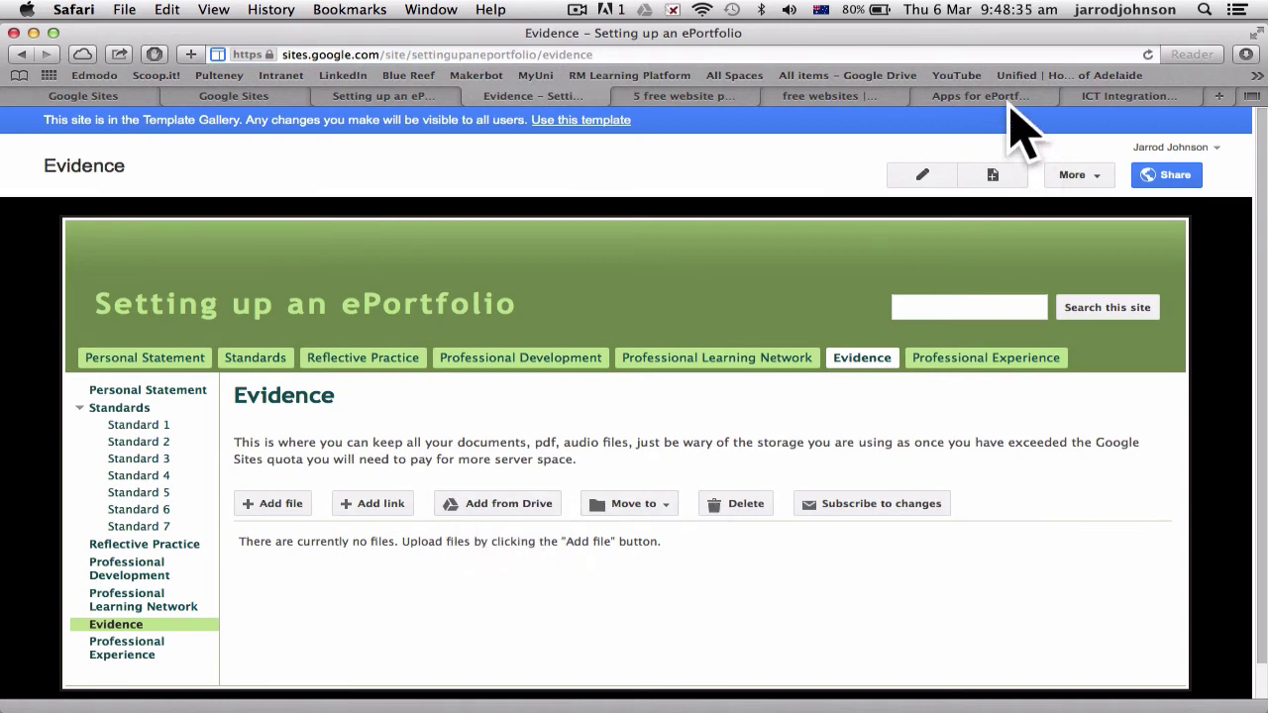
# Step: Visit Professional Experience, return to the Personal Statement home page, and minimize Safari
pyautogui.click(991, 365)
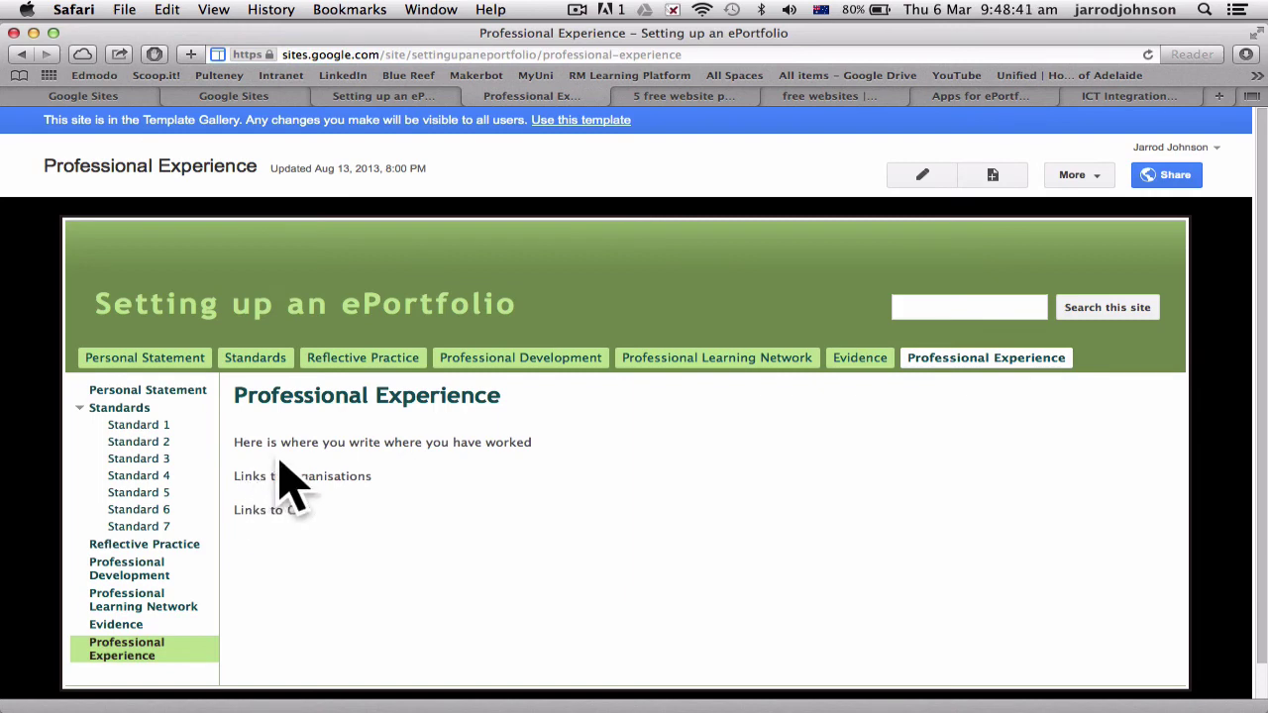
pyautogui.click(160, 309)
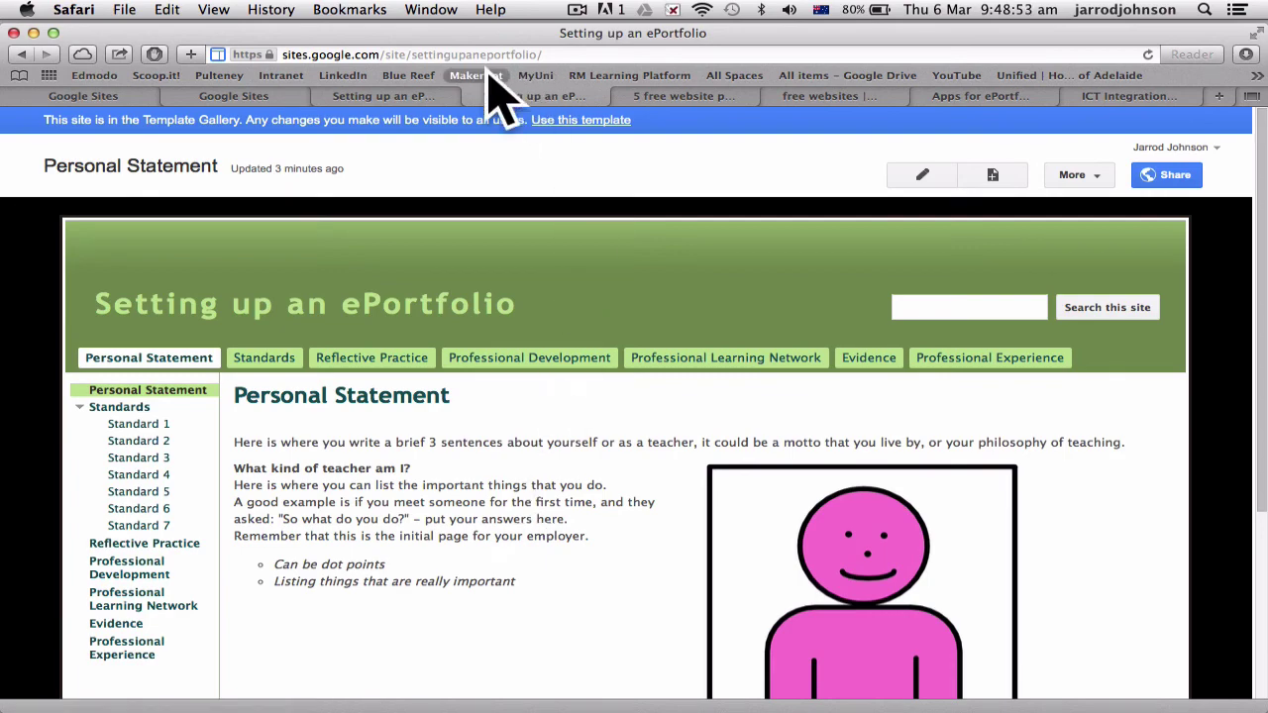
pyautogui.click(33, 33)
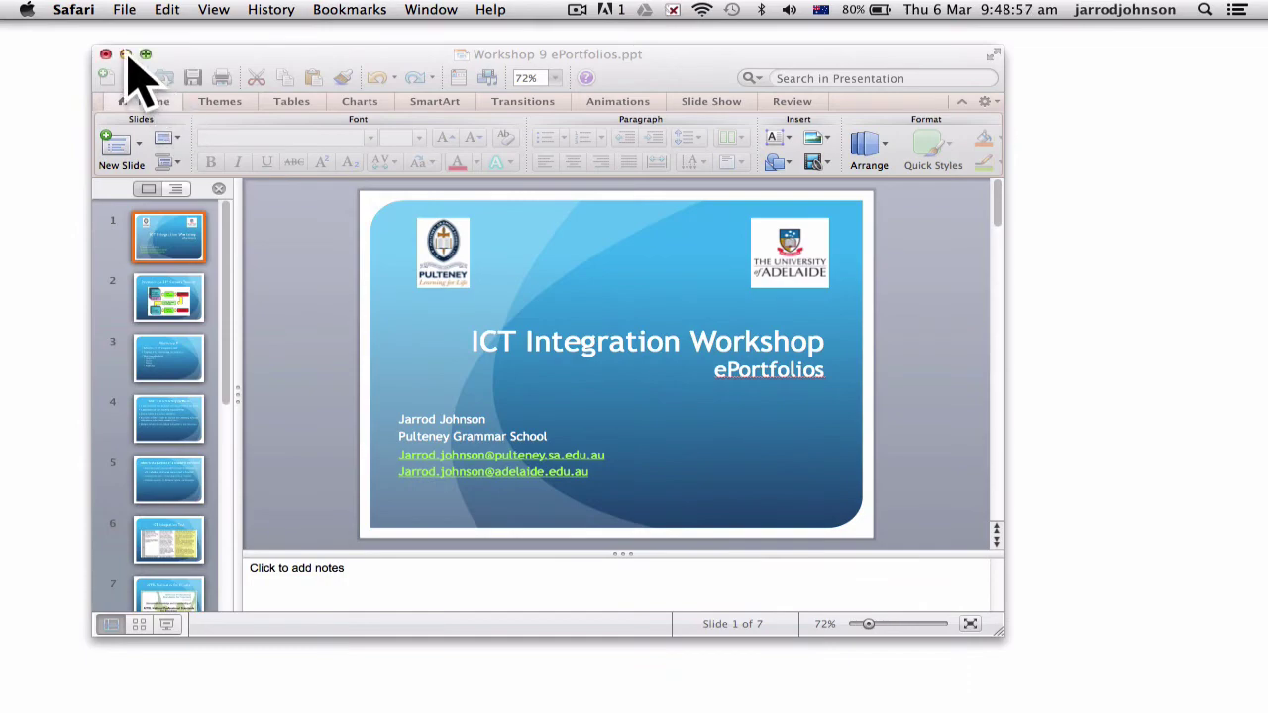